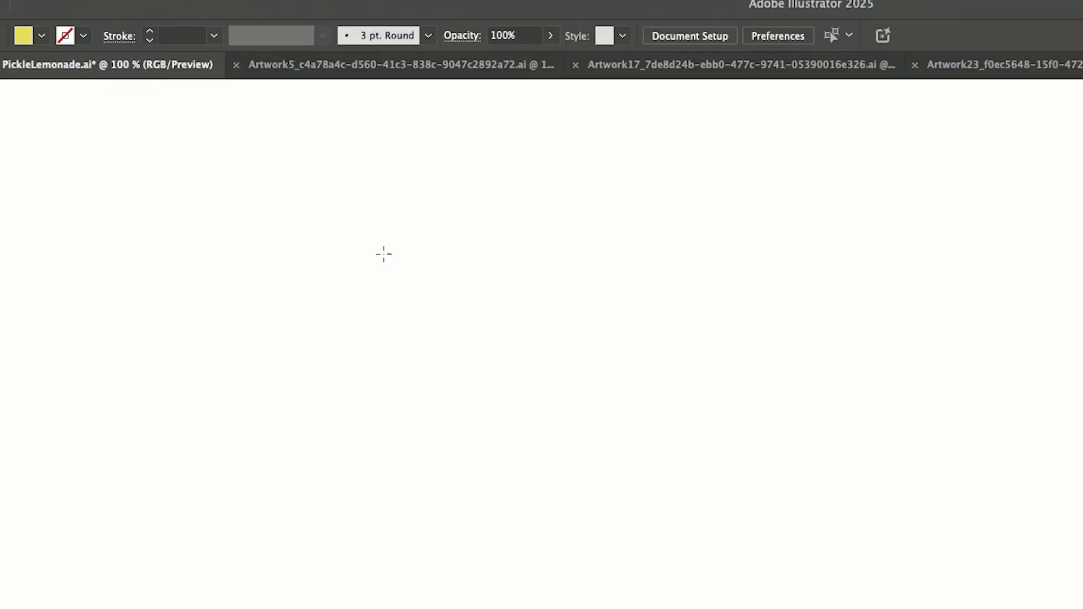
Draw a bright green ellipse and give it a smooth Zig Zag wavy edge
{"action": "left_click_drag", "start_coordinate": [367, 258], "coordinate": [684, 391]}
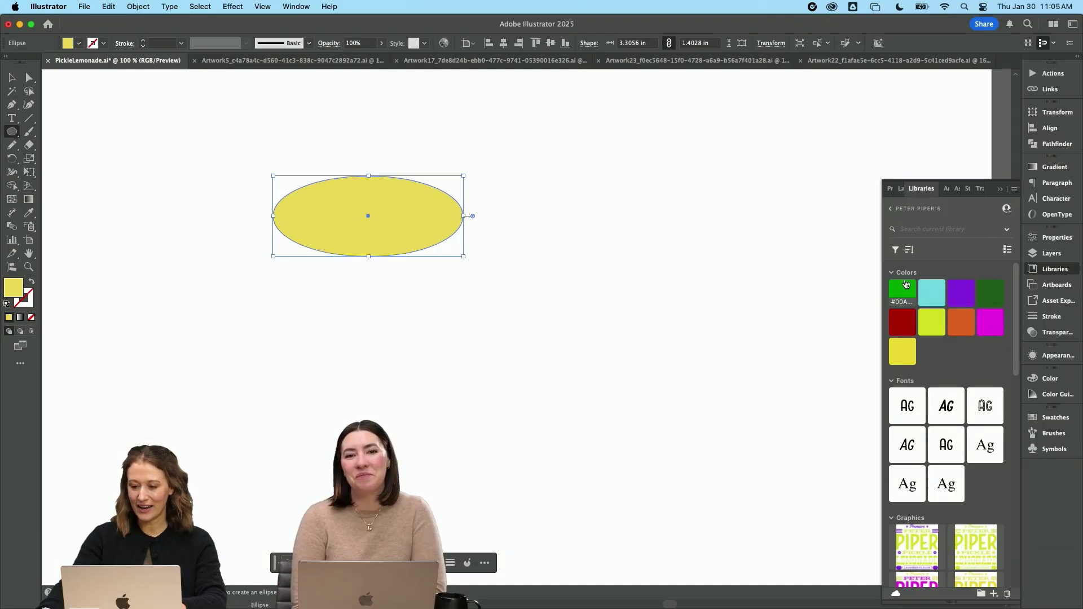
{"action": "left_click", "coordinate": [906, 285]}
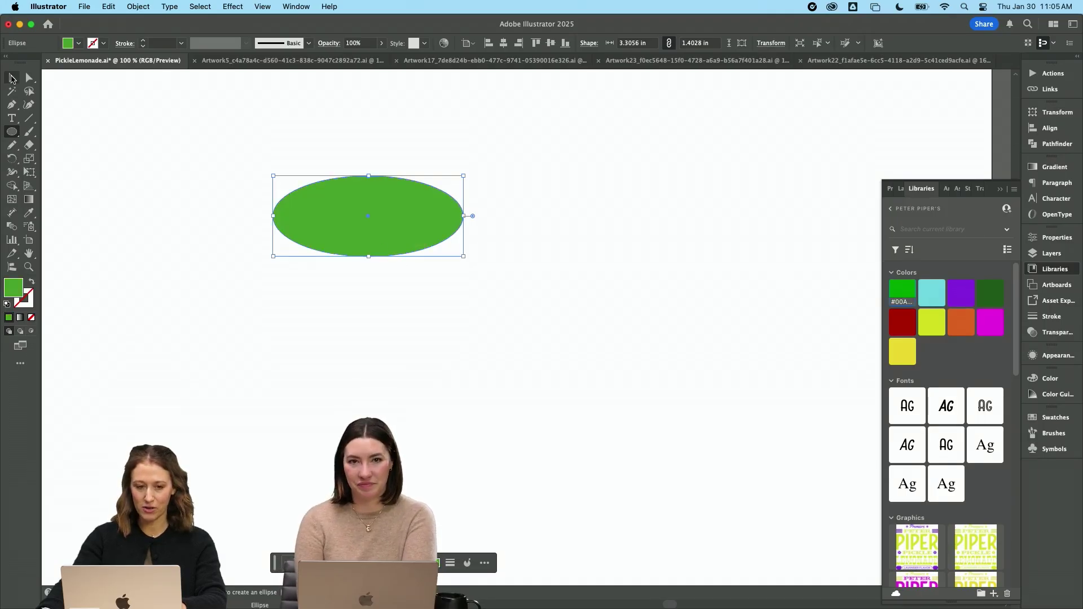
{"action": "left_click", "coordinate": [233, 6]}
{"action": "mouse_move", "coordinate": [283, 122]}
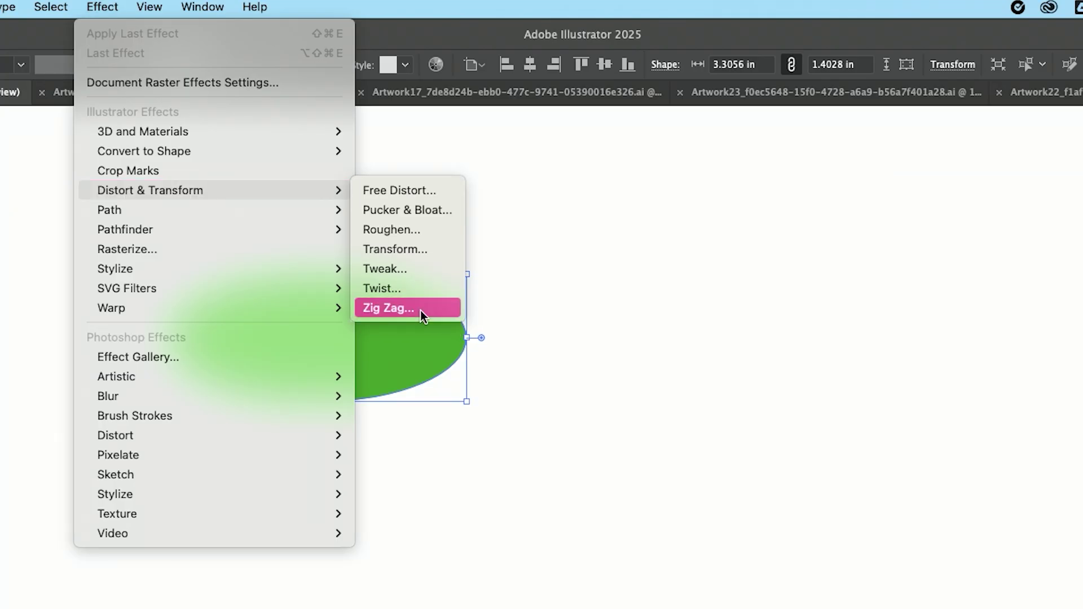
{"action": "left_click", "coordinate": [435, 199]}
{"action": "left_click", "coordinate": [826, 349]}
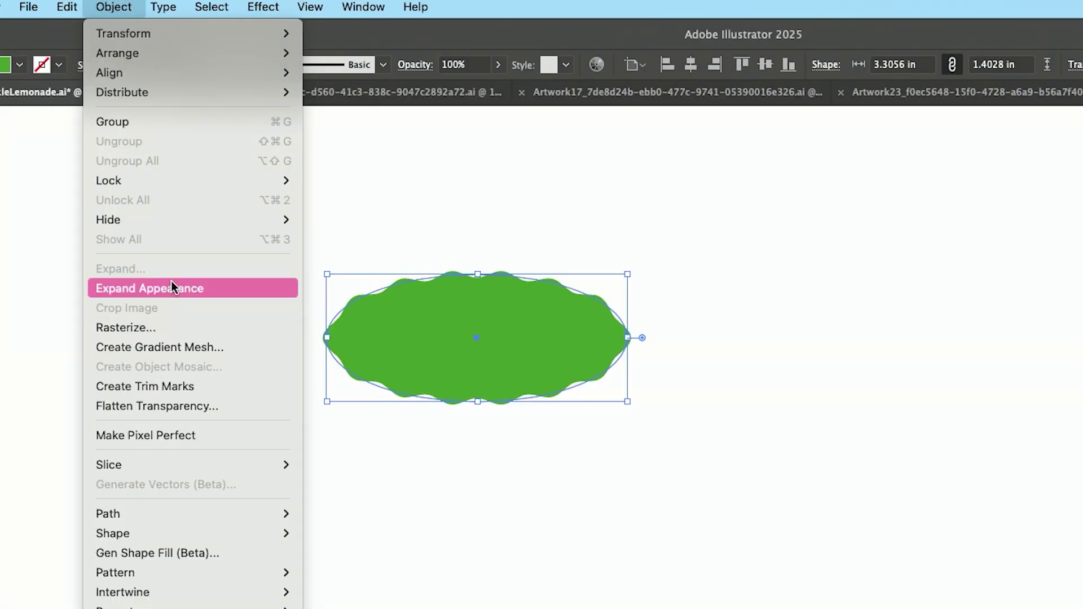
{"action": "left_click", "coordinate": [195, 282]}
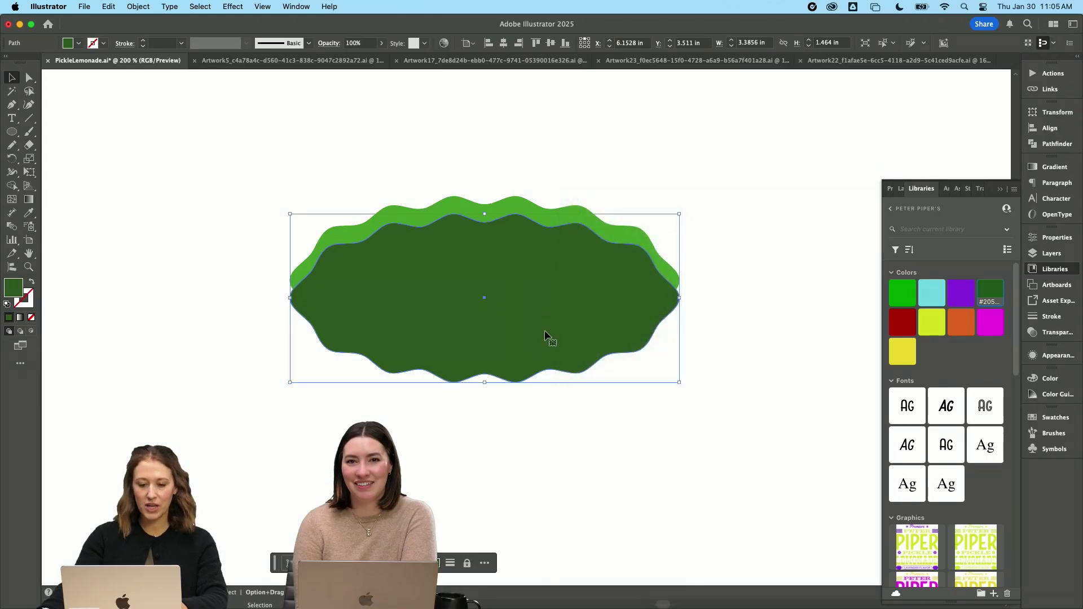
Send the dark green copy behind the light green pickle slice
{"action": "right_click", "coordinate": [544, 313]}
{"action": "mouse_move", "coordinate": [586, 547]}
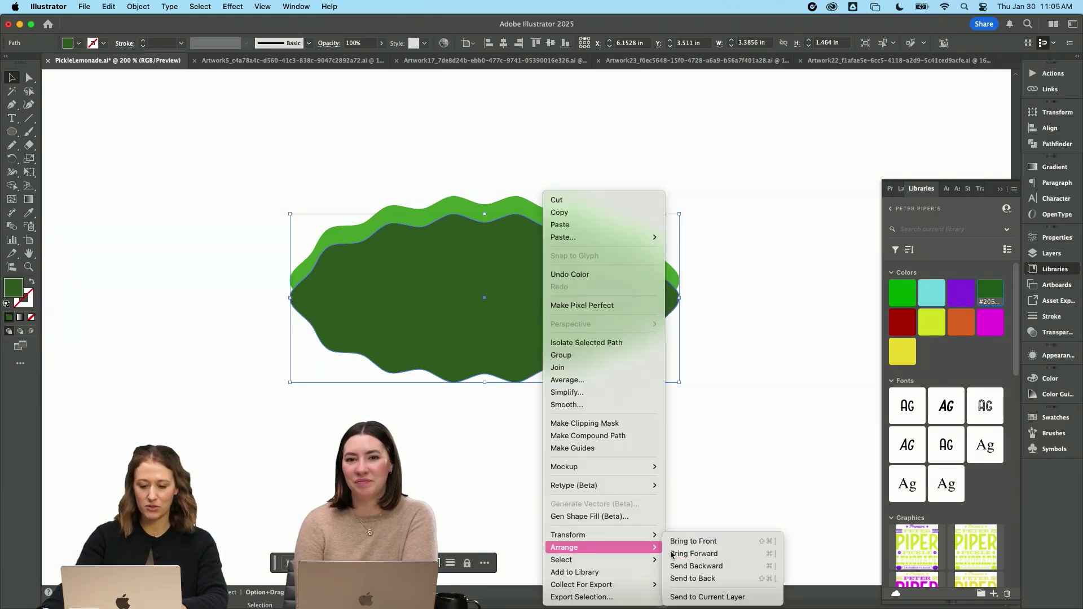
{"action": "left_click", "coordinate": [711, 579]}
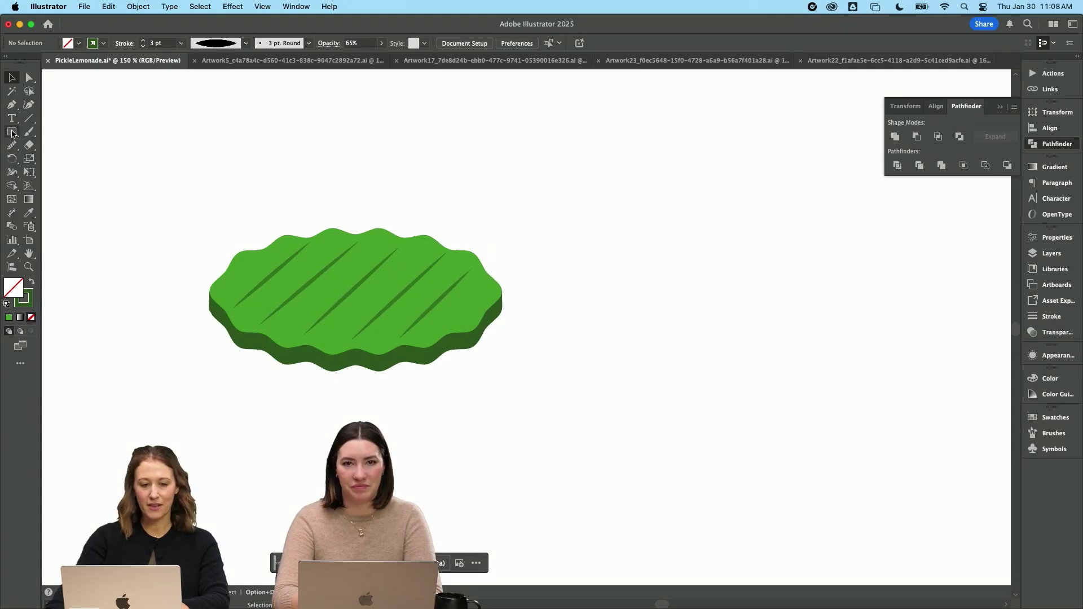
Draw a circle beside the first pickle with the Ellipse tool
{"action": "left_click", "coordinate": [11, 131]}
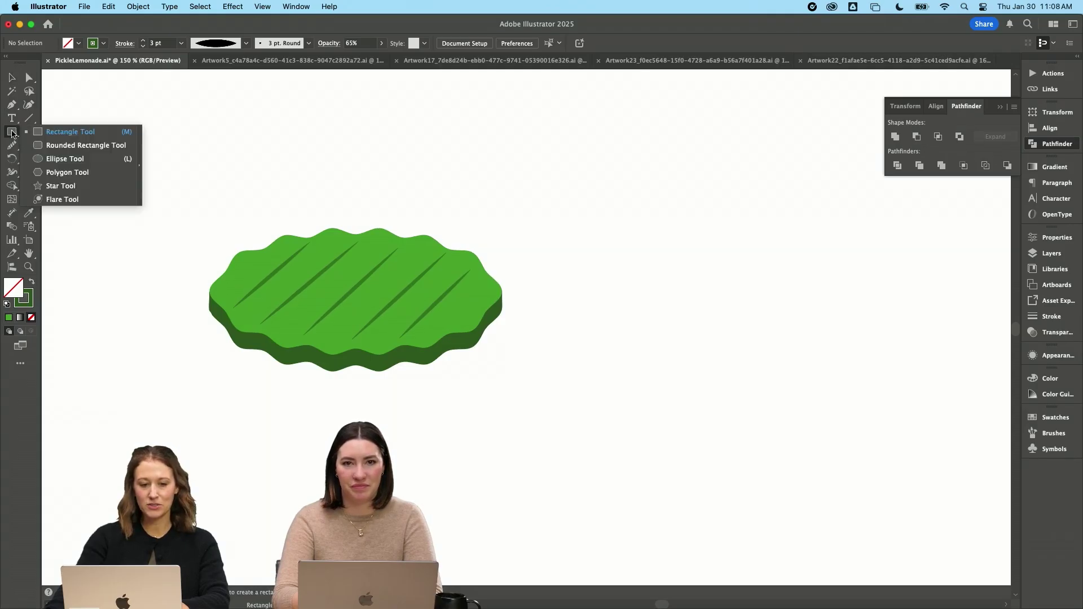
{"action": "left_click", "coordinate": [68, 159]}
{"action": "left_click_drag", "start_coordinate": [551, 300], "coordinate": [643, 373]}
{"action": "key", "text": "v"}
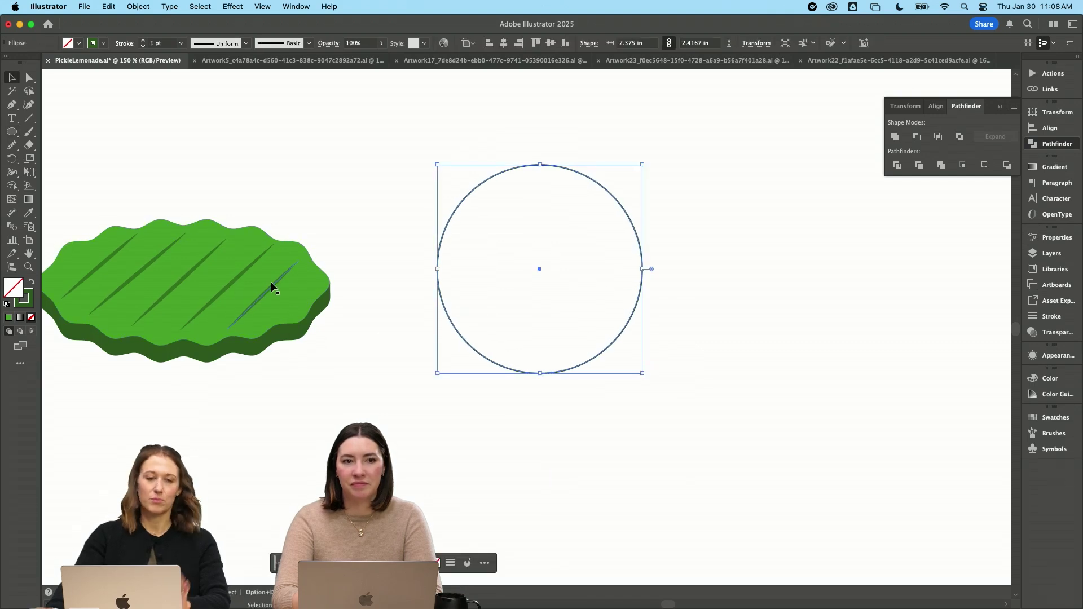
{"action": "scroll", "coordinate": [272, 287], "scroll_direction": "right", "scroll_amount": 1}
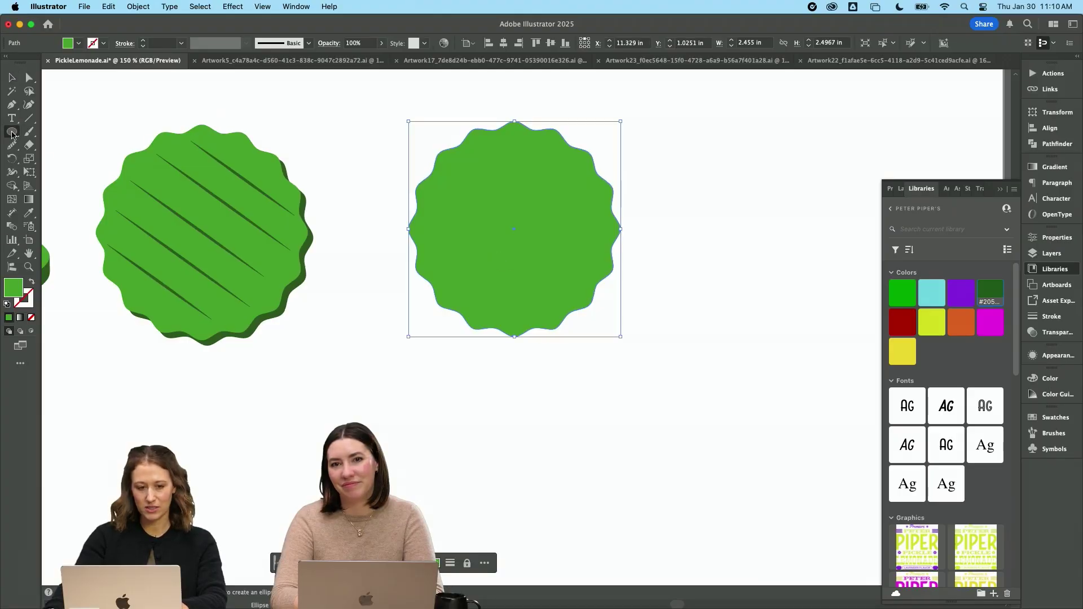
Cut a small white circle out of the scalloped pickle's edge with Minus Front to form a bite
{"action": "left_click_drag", "start_coordinate": [12, 134], "coordinate": [54, 158]}
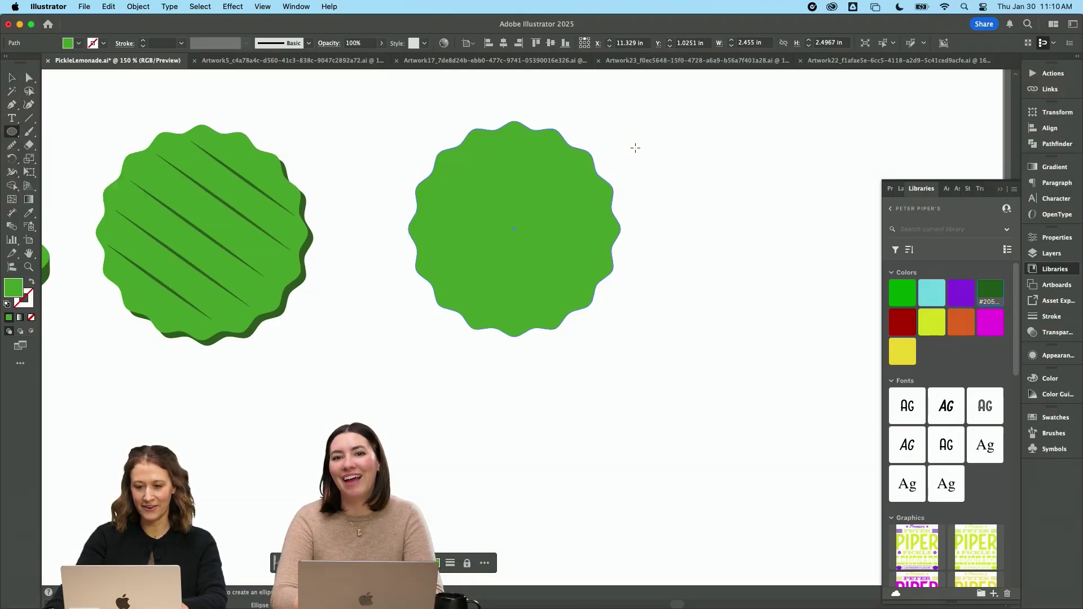
{"action": "left_click_drag", "start_coordinate": [587, 140], "coordinate": [670, 222]}
{"action": "key", "text": "i"}
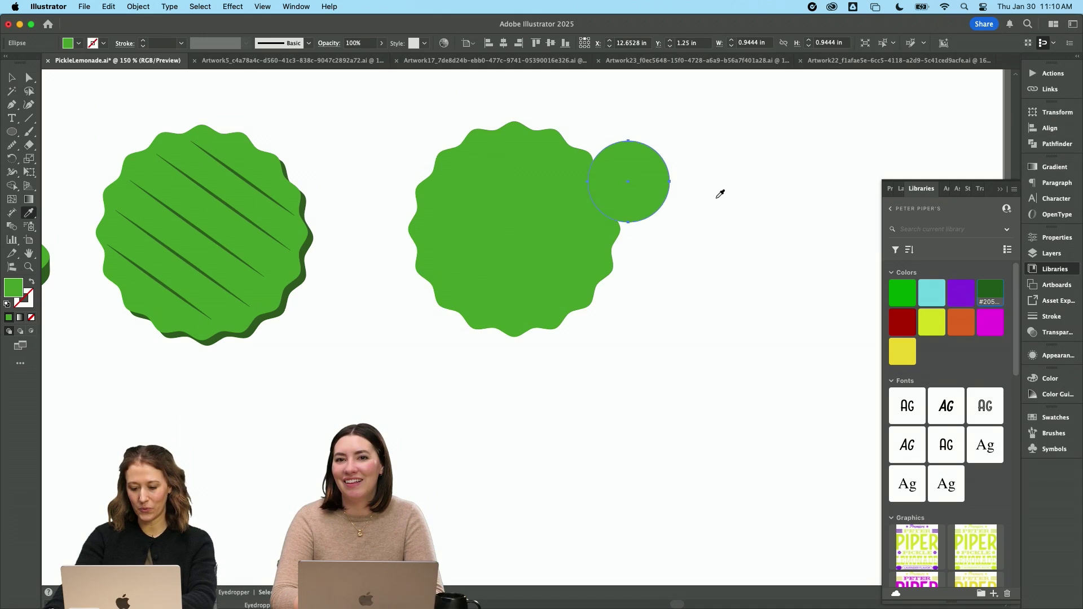
{"action": "left_click", "coordinate": [720, 194]}
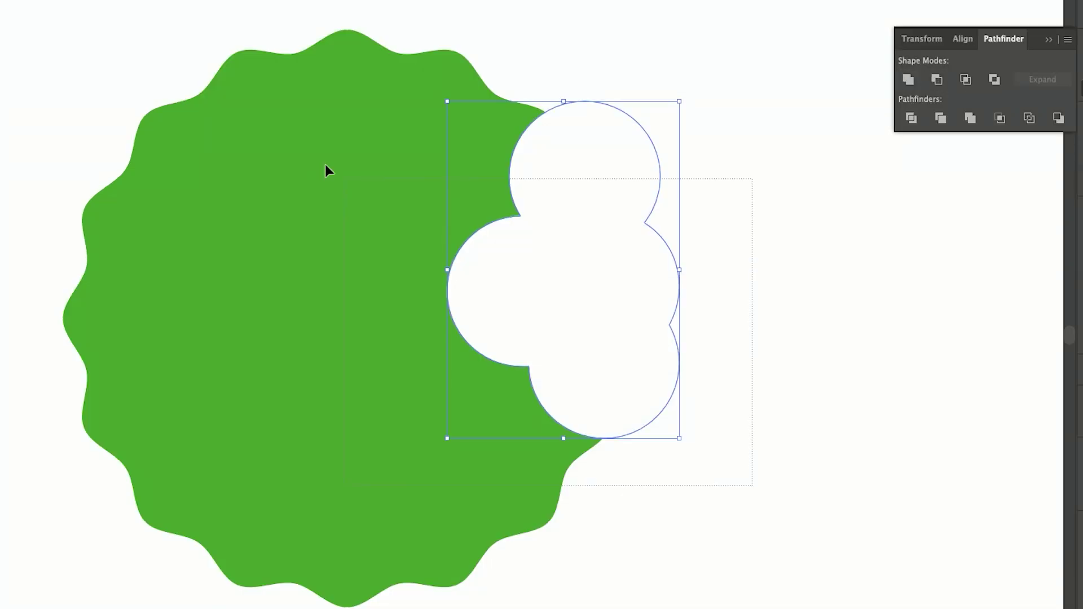
{"action": "left_click", "coordinate": [326, 165], "text": "shift"}
{"action": "left_click", "coordinate": [937, 81]}
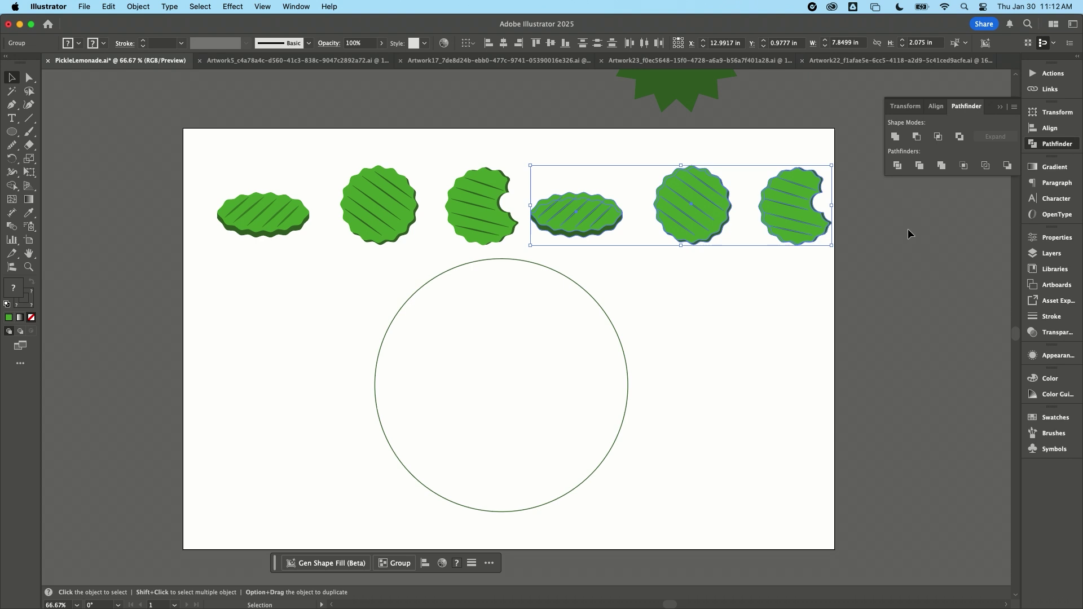
Select the six pickle slices and attach them around the large circle with Objects on Path
{"action": "left_click", "coordinate": [893, 225]}
{"action": "left_click_drag", "start_coordinate": [231, 193], "coordinate": [223, 193]}
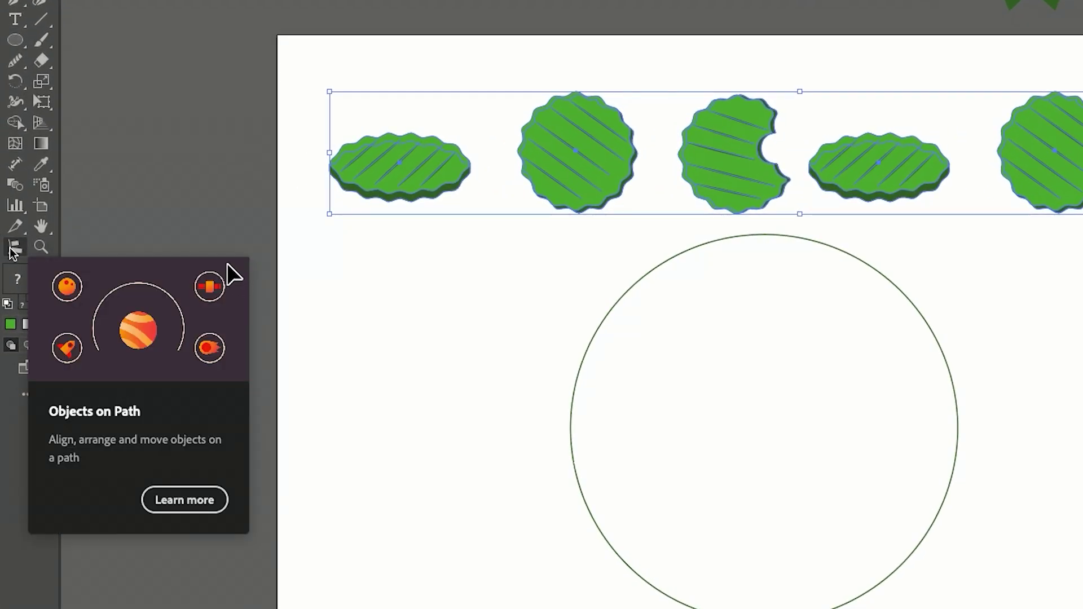
{"action": "left_click", "coordinate": [13, 248]}
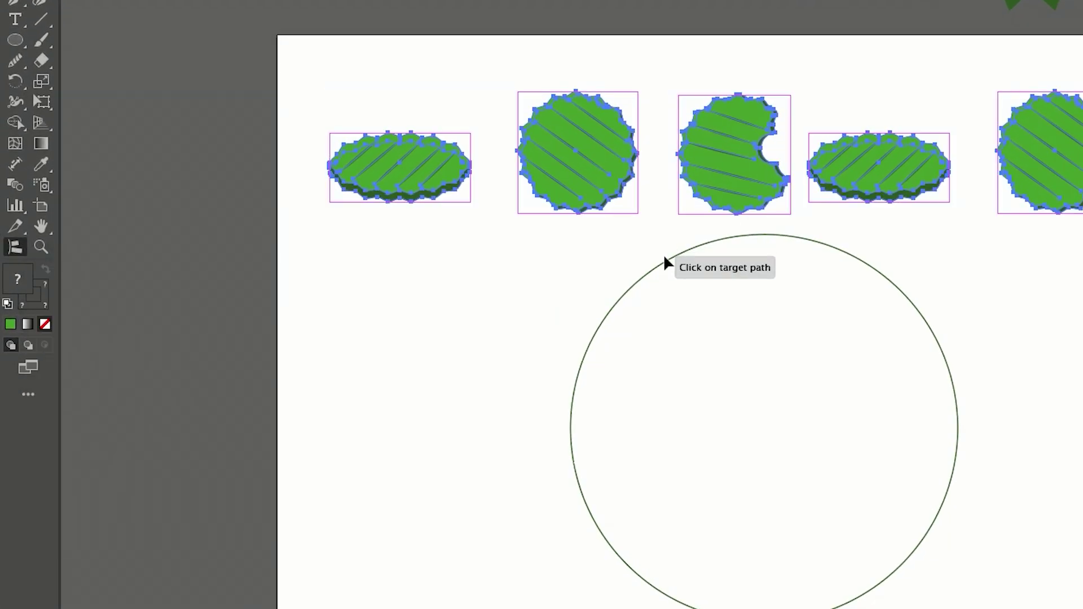
{"action": "left_click", "coordinate": [670, 263]}
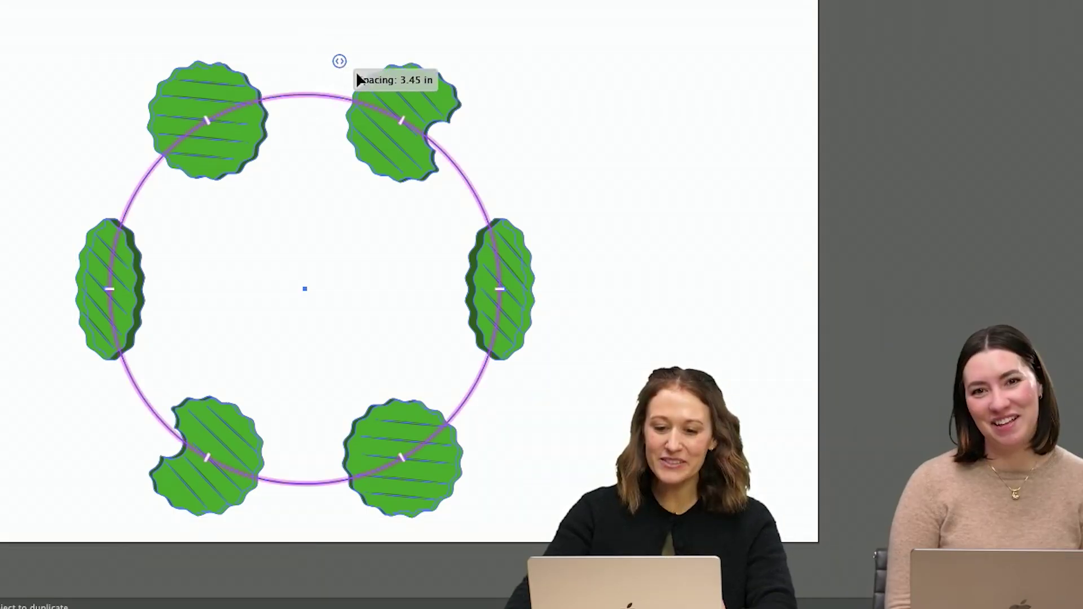
Shift and rotate the pickles along the circle to even out their spacing
{"action": "left_click_drag", "start_coordinate": [357, 73], "coordinate": [305, 61]}
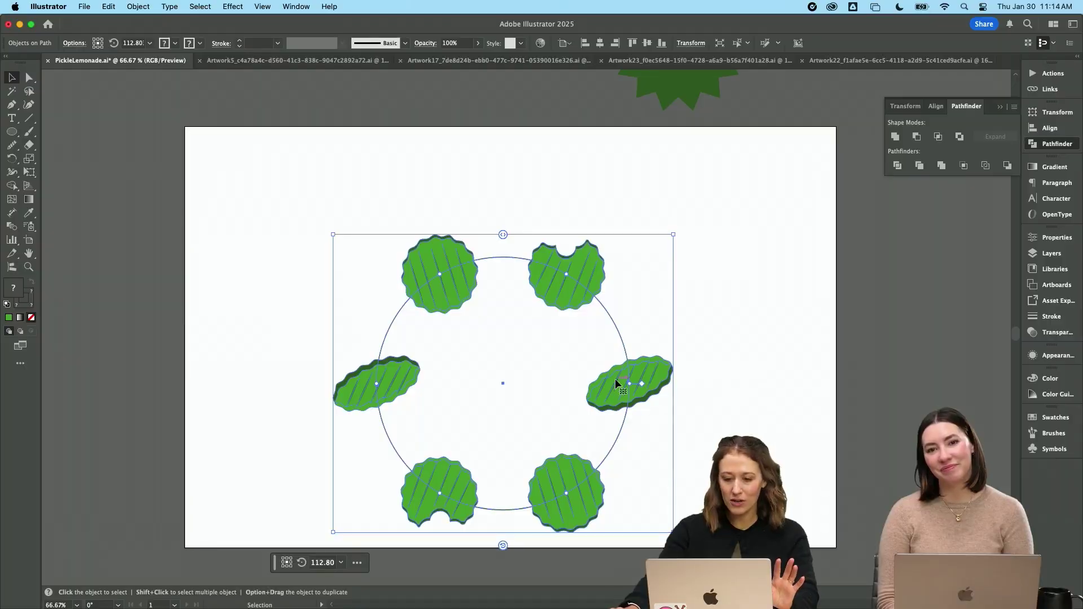
{"action": "left_click_drag", "start_coordinate": [629, 384], "coordinate": [629, 414]}
{"action": "left_click_drag", "start_coordinate": [594, 478], "coordinate": [519, 522]}
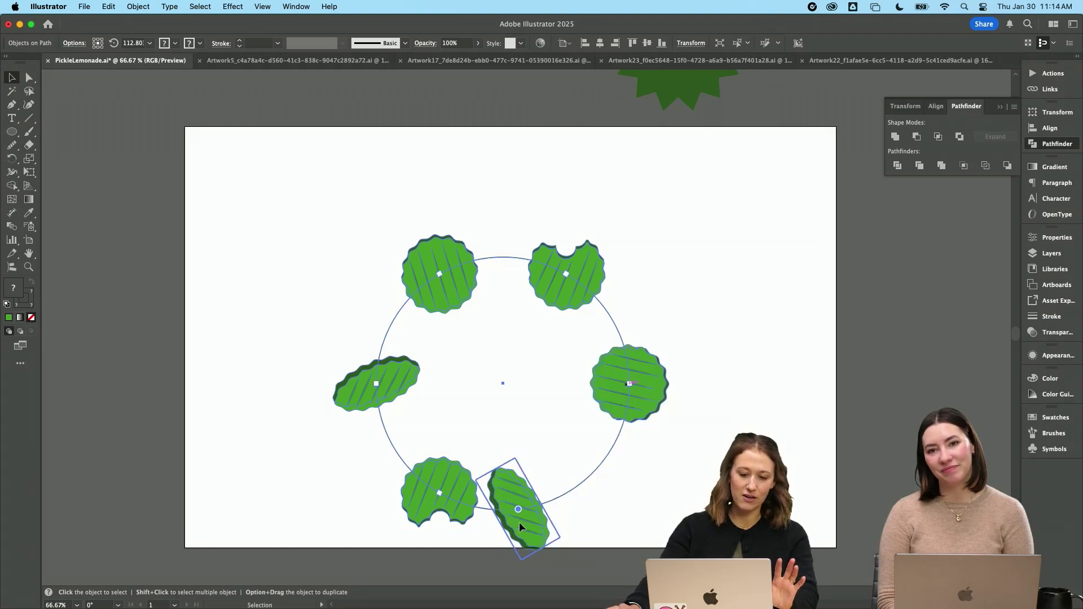
{"action": "left_click", "coordinate": [645, 384]}
{"action": "left_click_drag", "start_coordinate": [645, 384], "coordinate": [502, 364]}
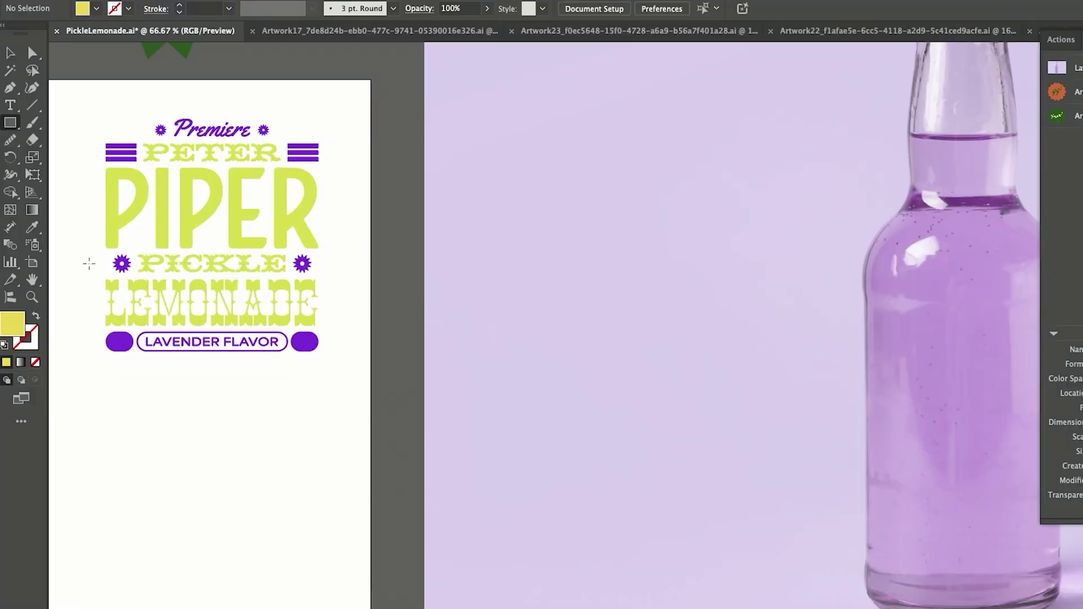
Draw a tall rectangle over the label and fill it with the label's purple
{"action": "left_click_drag", "start_coordinate": [89, 263], "coordinate": [303, 594]}
{"action": "key", "text": "i"}
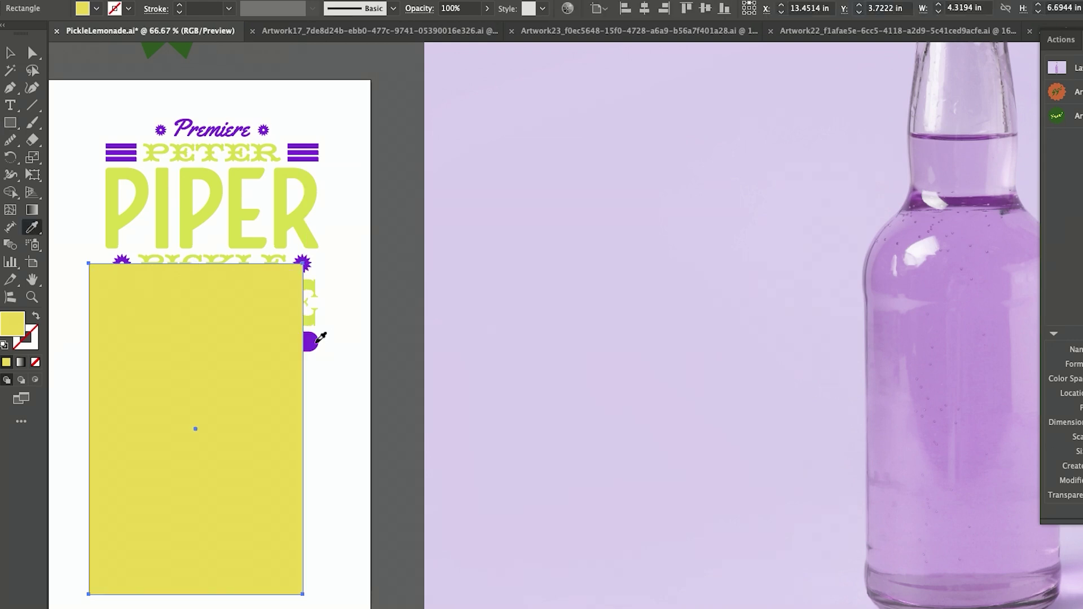
{"action": "left_click", "coordinate": [311, 342]}
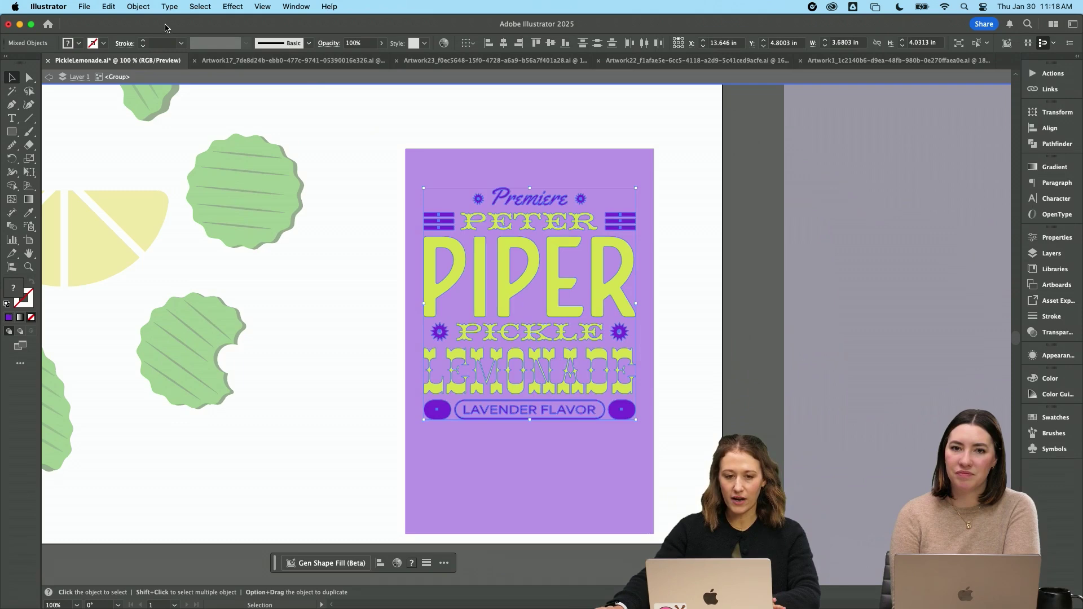
Recolour the label's purple details to white with Recolor Artwork
{"action": "left_click", "coordinate": [109, 7]}
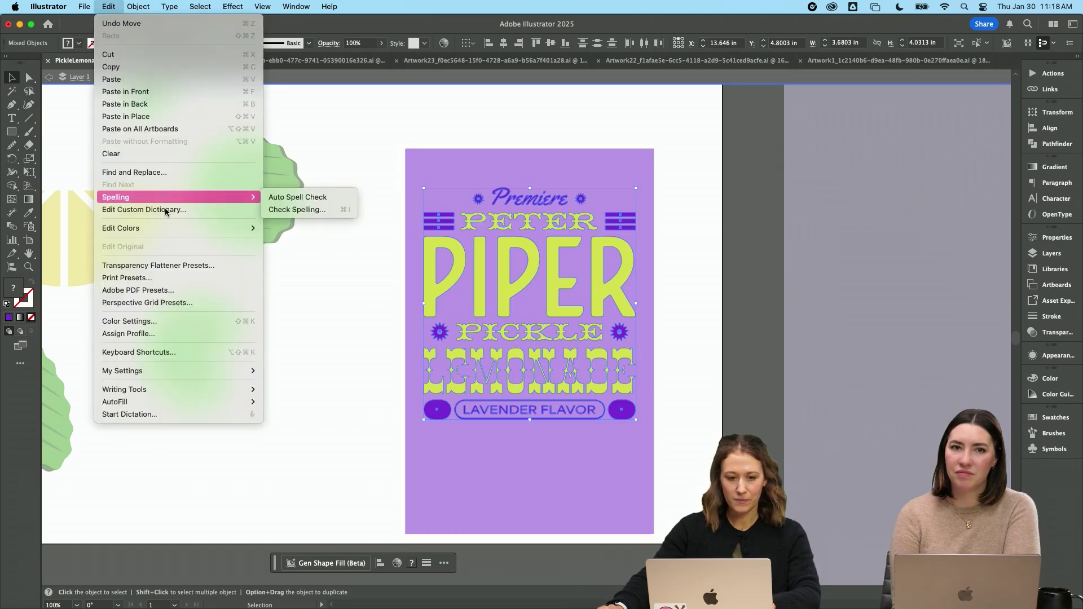
{"action": "mouse_move", "coordinate": [243, 228]}
{"action": "left_click", "coordinate": [296, 228]}
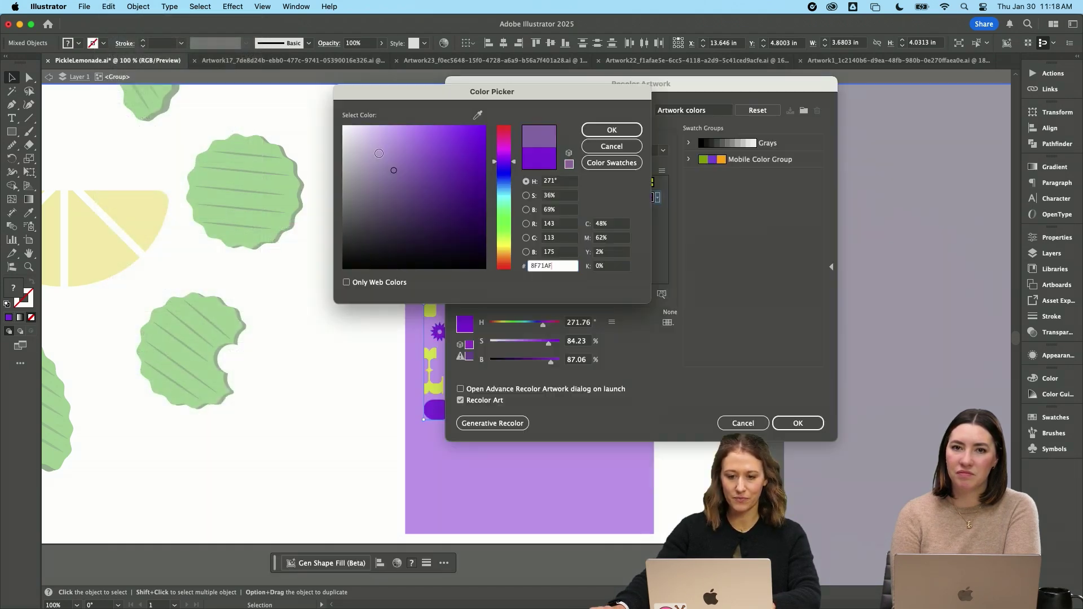
{"action": "left_click", "coordinate": [630, 131]}
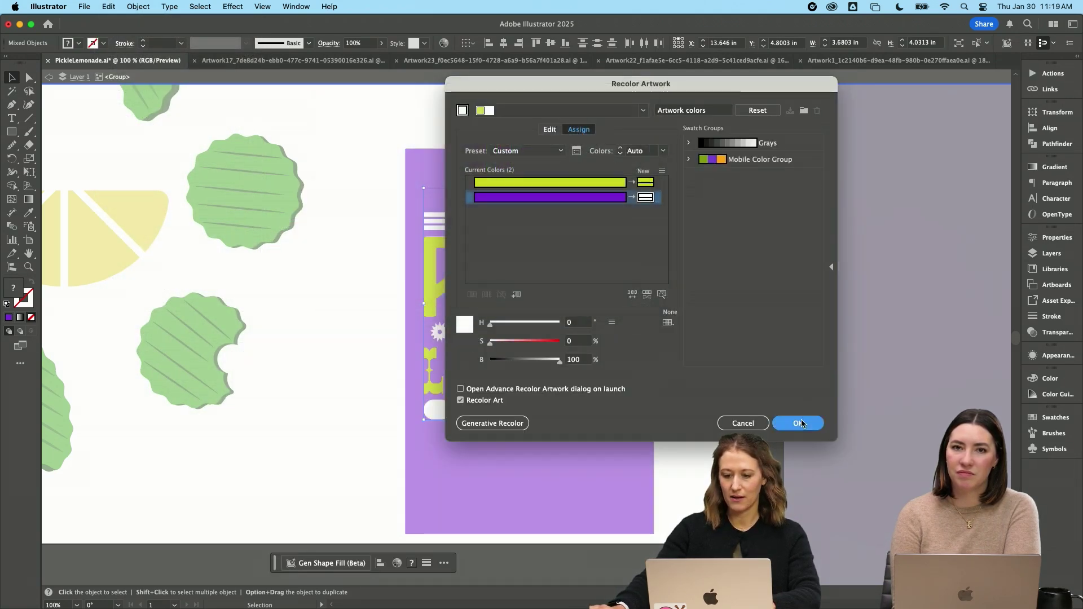
{"action": "left_click", "coordinate": [801, 423]}
{"action": "left_click", "coordinate": [703, 416]}
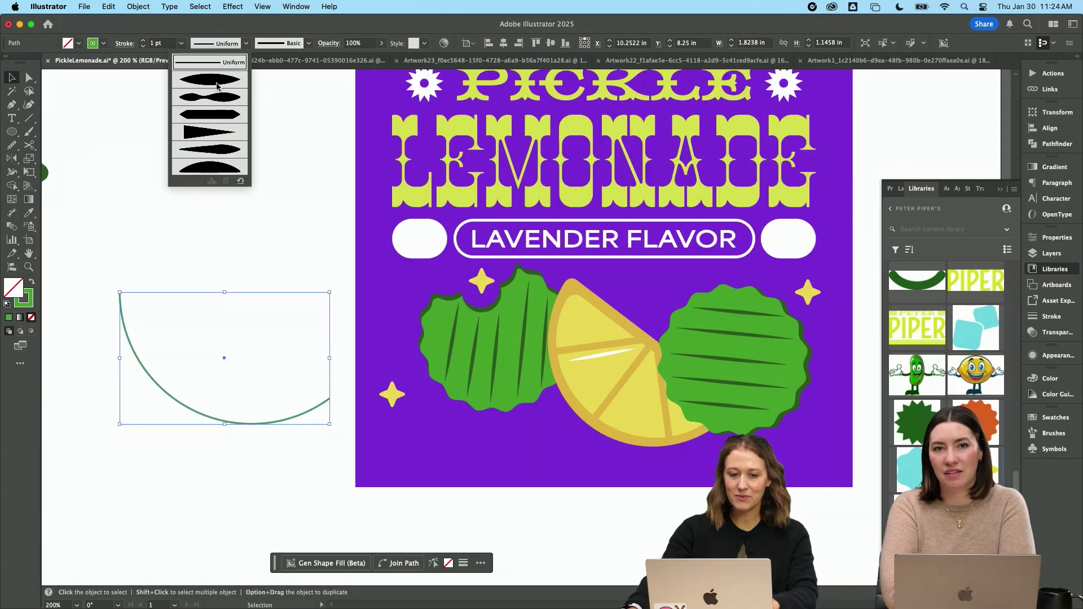
Duplicate purple circles into a grape bunch and unite two halves into one leaf
{"action": "left_click", "coordinate": [217, 86]}
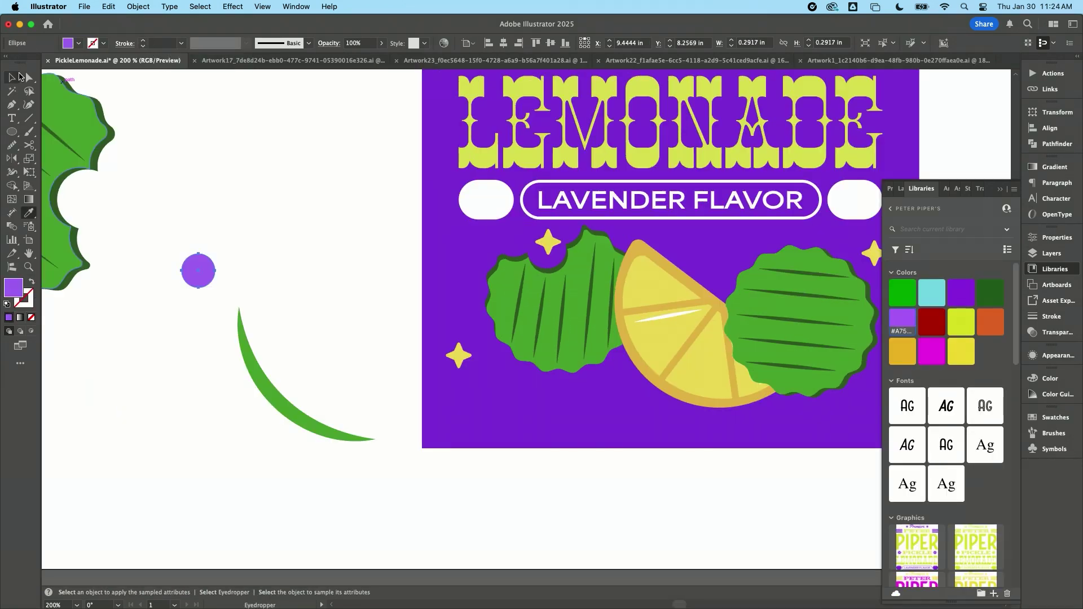
{"action": "mouse_move", "coordinate": [214, 305]}
{"action": "left_mouse_down"}
{"action": "mouse_move", "coordinate": [234, 367]}
{"action": "mouse_move", "coordinate": [231, 343]}
{"action": "left_mouse_up"}
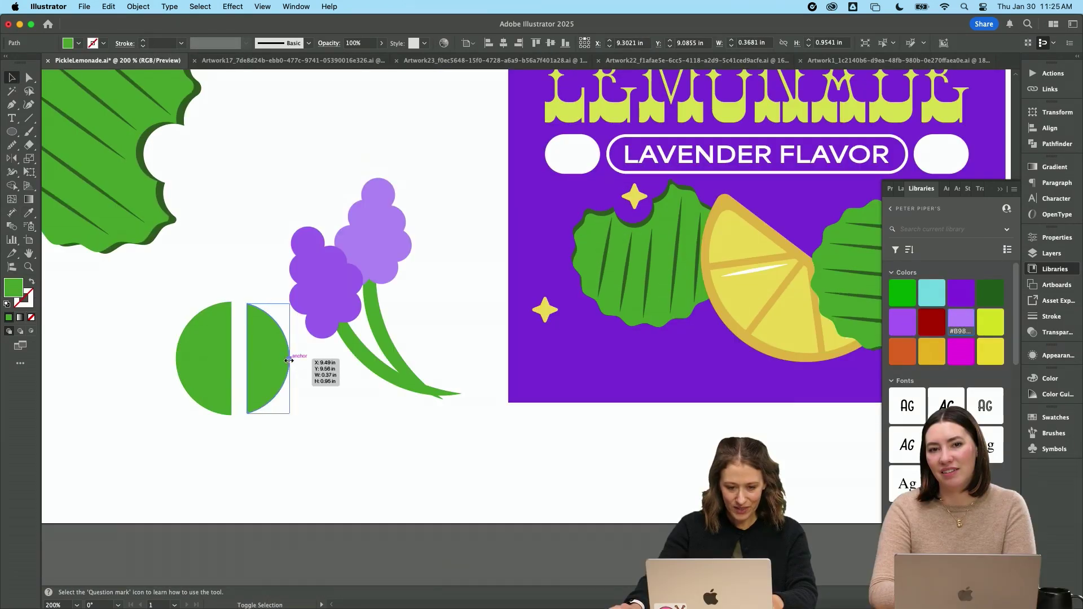
{"action": "left_click_drag", "start_coordinate": [314, 361], "coordinate": [285, 358]}
{"action": "key", "text": "super+equal"}
{"action": "key", "text": "super+equal"}
{"action": "key", "text": "super+equal"}
{"action": "key", "text": "super+equal"}
{"action": "key", "text": "super+equal"}
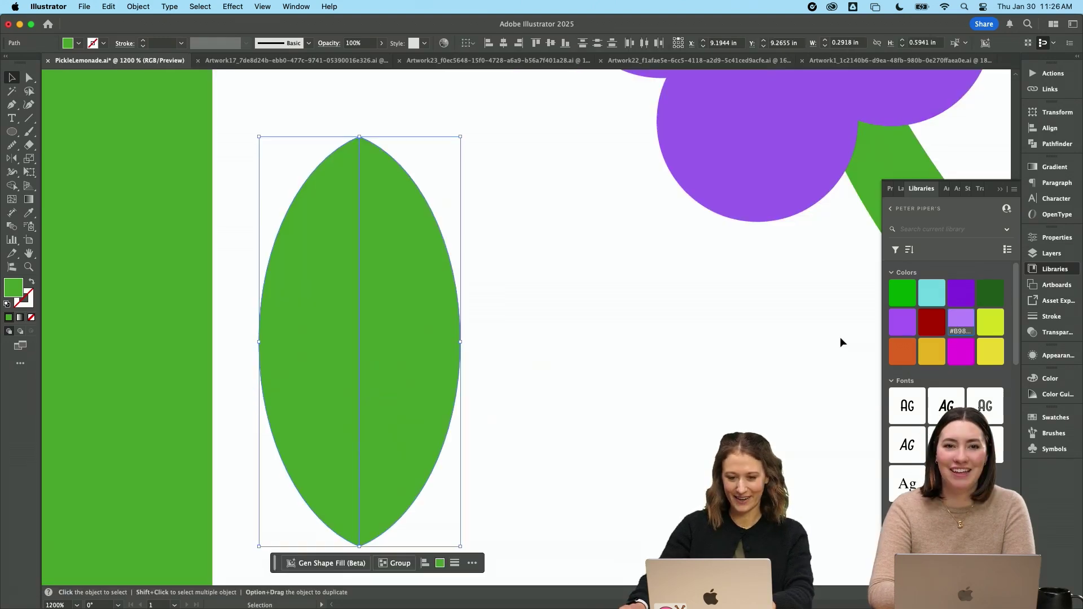
{"action": "left_click", "coordinate": [1057, 143]}
{"action": "left_click", "coordinate": [895, 139]}
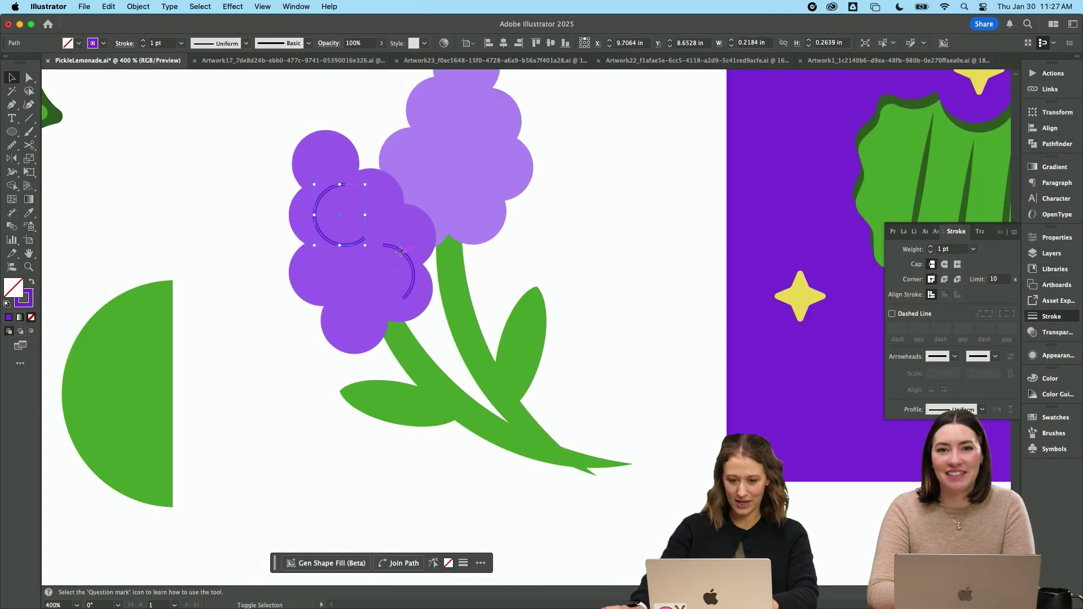
Give the two arcs a tapered elliptical width profile and move them onto the grapes
{"action": "left_click", "coordinate": [401, 251], "text": "shift"}
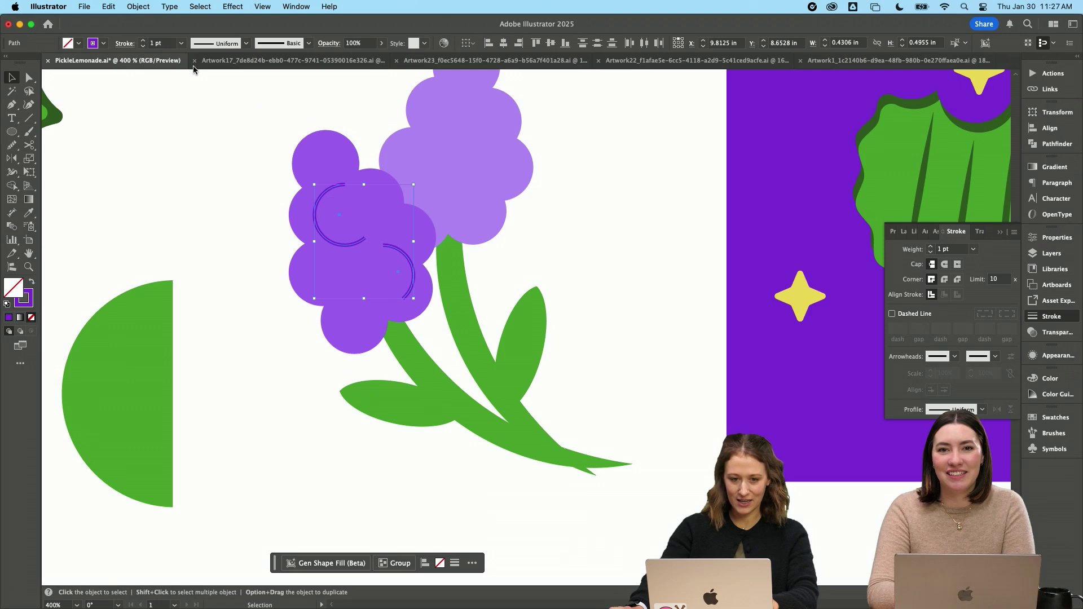
{"action": "left_click", "coordinate": [246, 43]}
{"action": "left_click", "coordinate": [216, 63]}
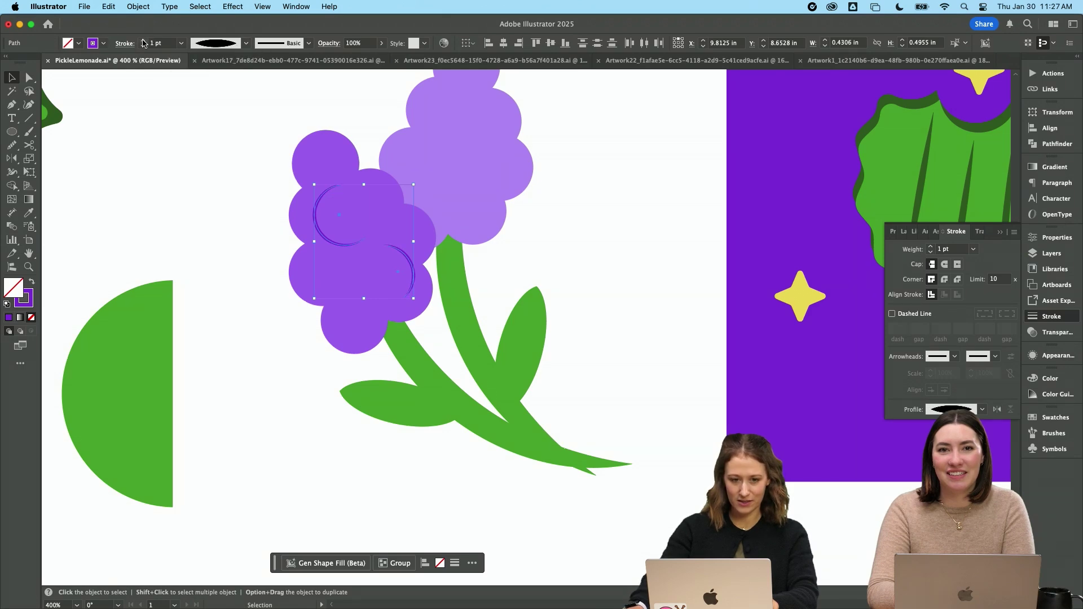
{"action": "left_click", "coordinate": [194, 195]}
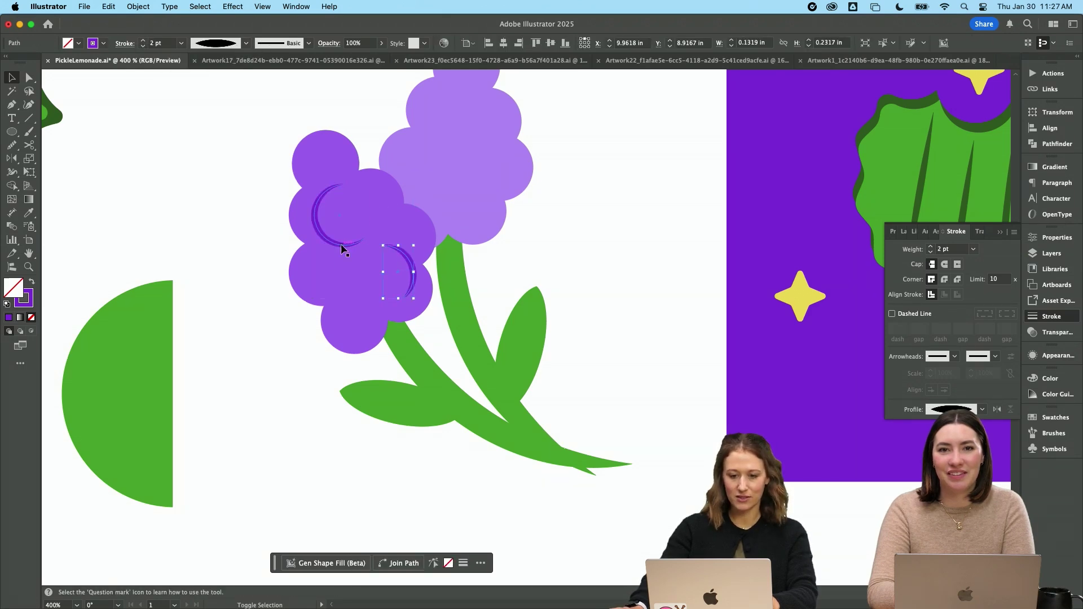
{"action": "left_click_drag", "start_coordinate": [341, 244], "coordinate": [477, 242]}
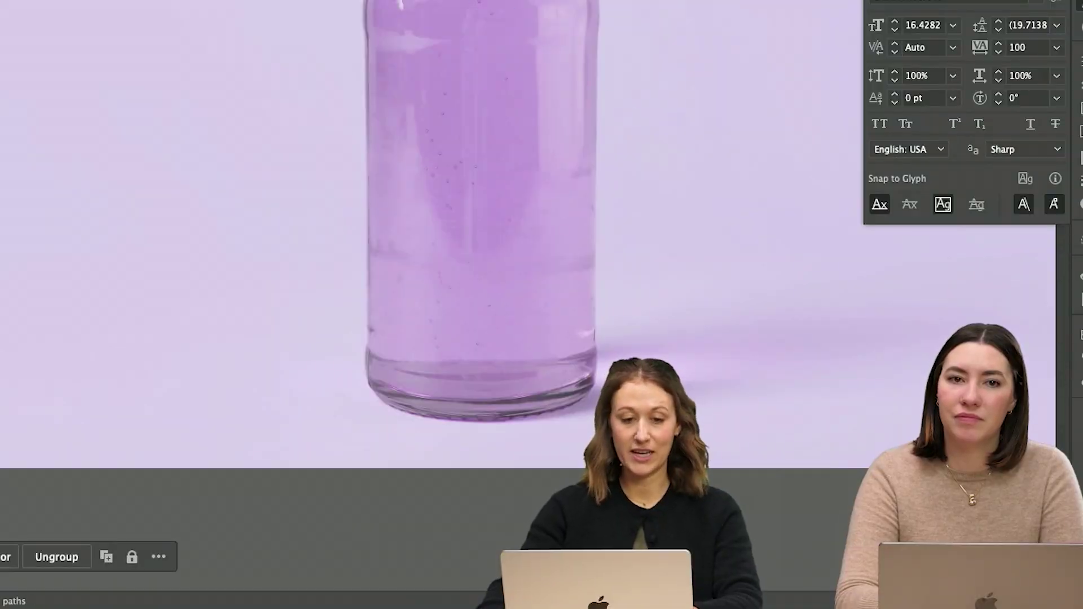
Select the bottle photo together with the label and create a mockup from them
{"action": "left_click", "coordinate": [392, 179]}
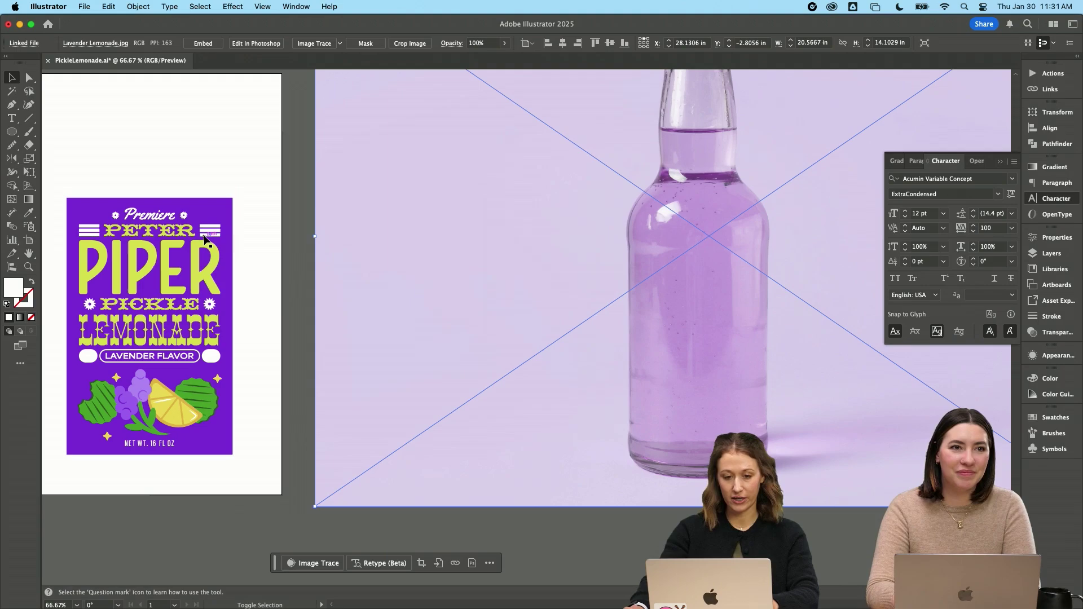
{"action": "left_click", "coordinate": [206, 239], "text": "shift"}
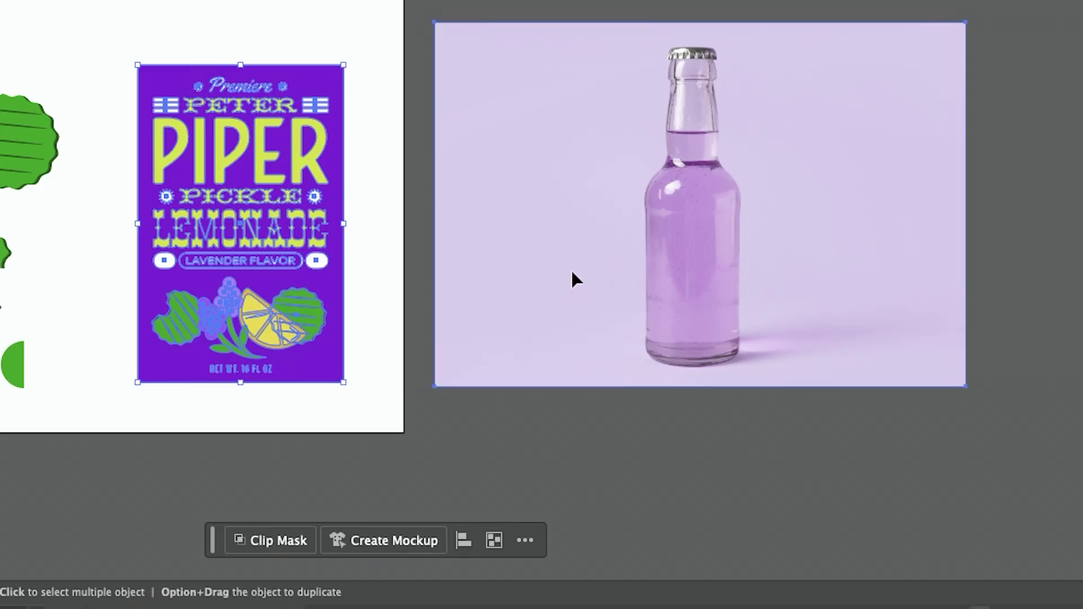
{"action": "left_click", "coordinate": [415, 539]}
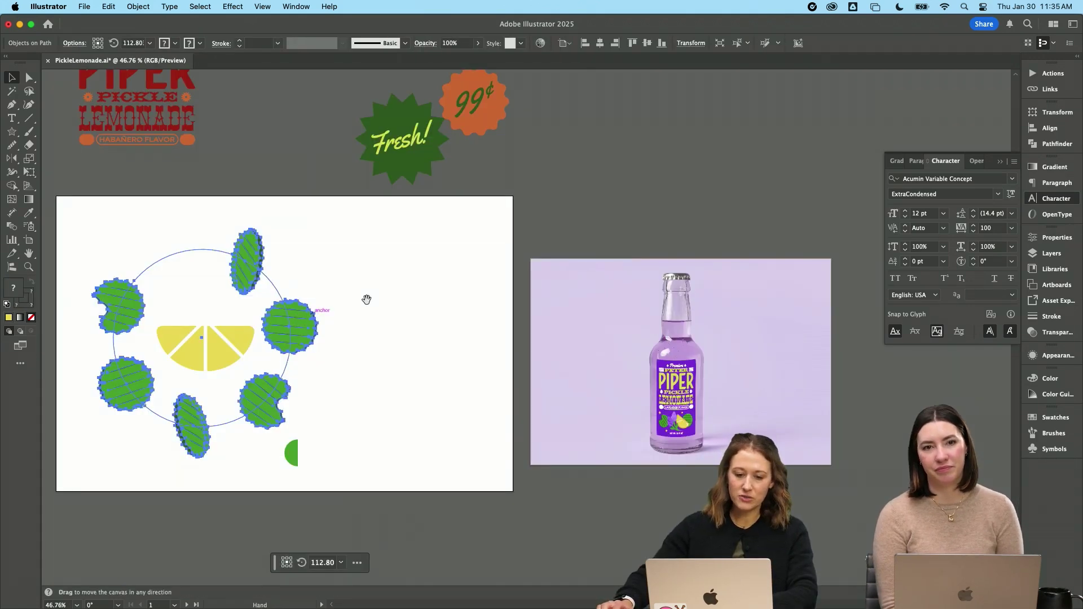
Switch to Photoshop and bring up the SodaandPack.psd mockup document
{"action": "scroll", "coordinate": [365, 299], "scroll_direction": "left", "scroll_amount": 3}
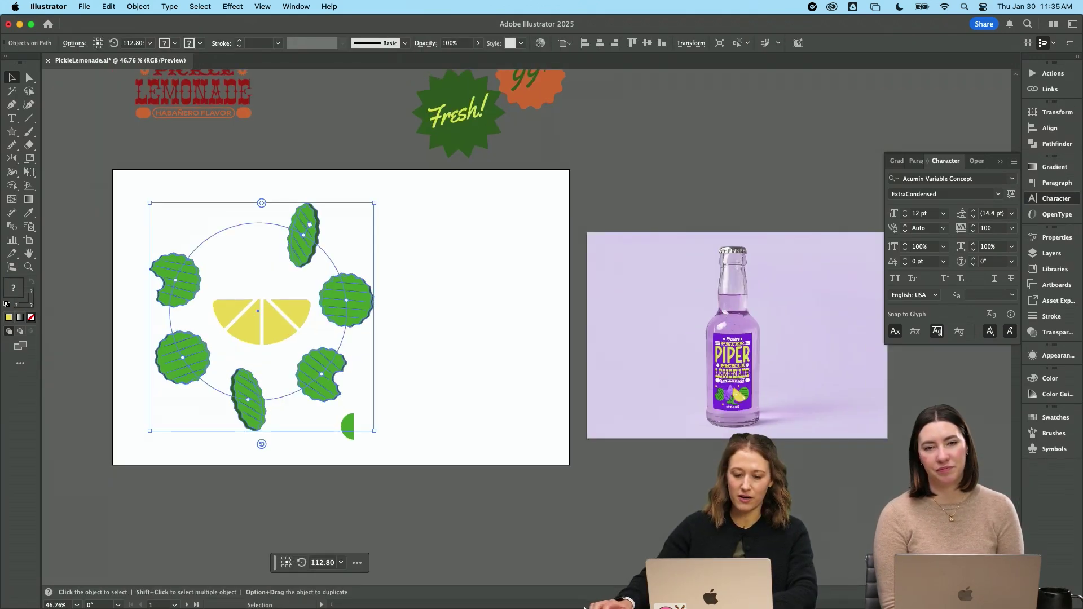
{"action": "left_click", "coordinate": [608, 587]}
{"action": "left_click", "coordinate": [293, 54]}
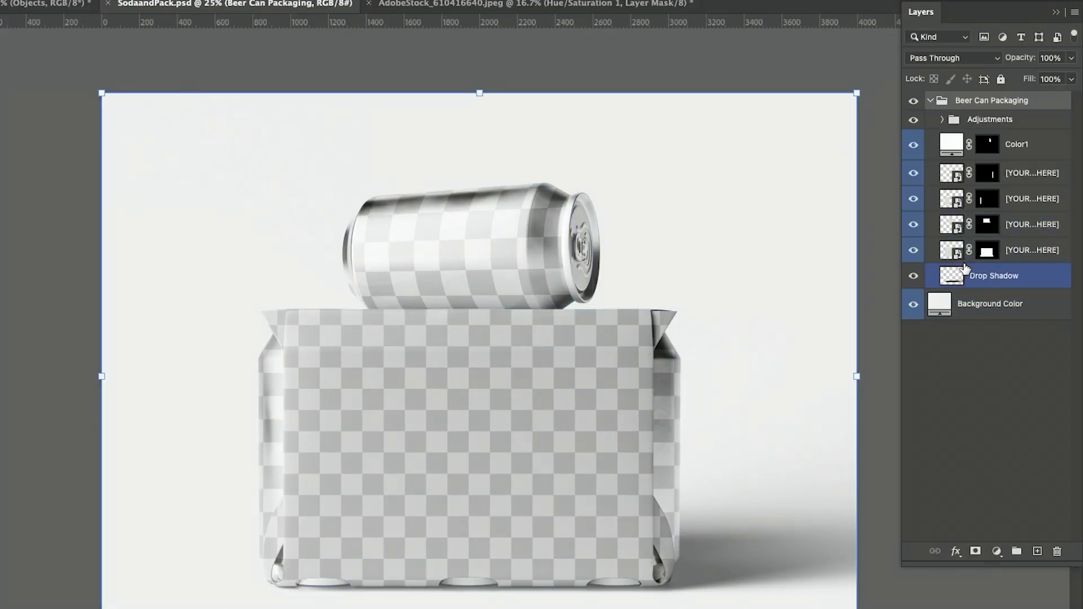
Open the pack's placeholder image smart object for editing
{"action": "left_click", "coordinate": [942, 122]}
{"action": "left_click", "coordinate": [942, 120]}
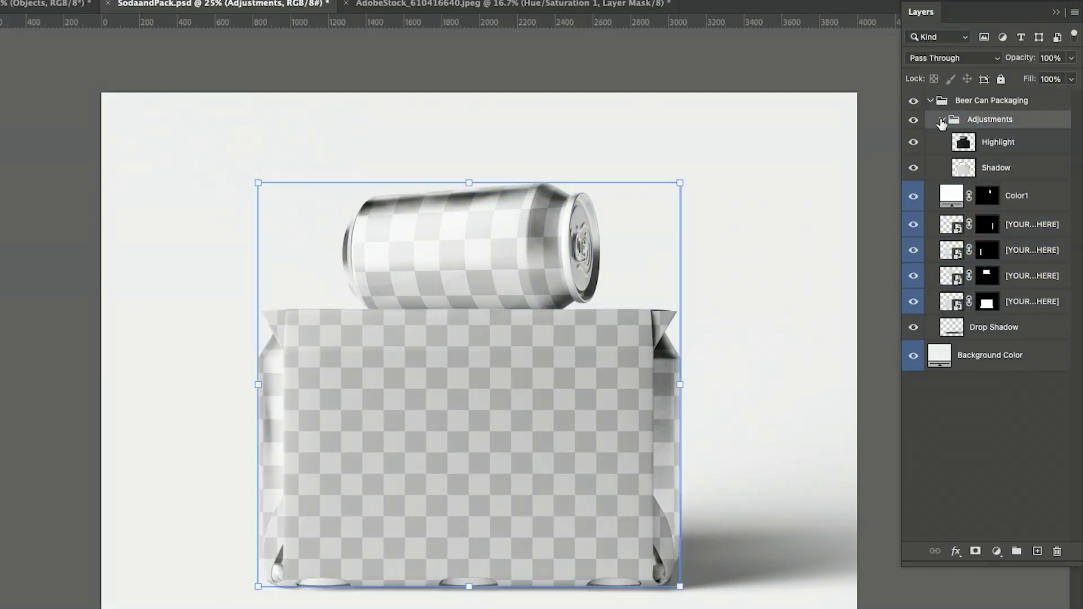
{"action": "left_click", "coordinate": [942, 120]}
{"action": "left_click", "coordinate": [959, 256]}
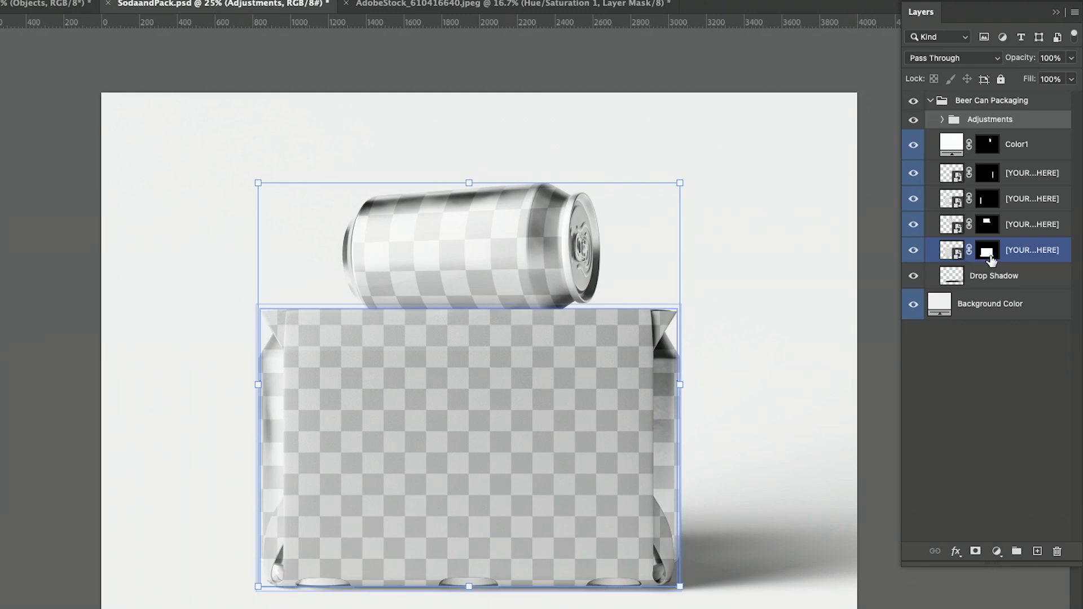
{"action": "left_click", "coordinate": [985, 256], "text": "ctrl"}
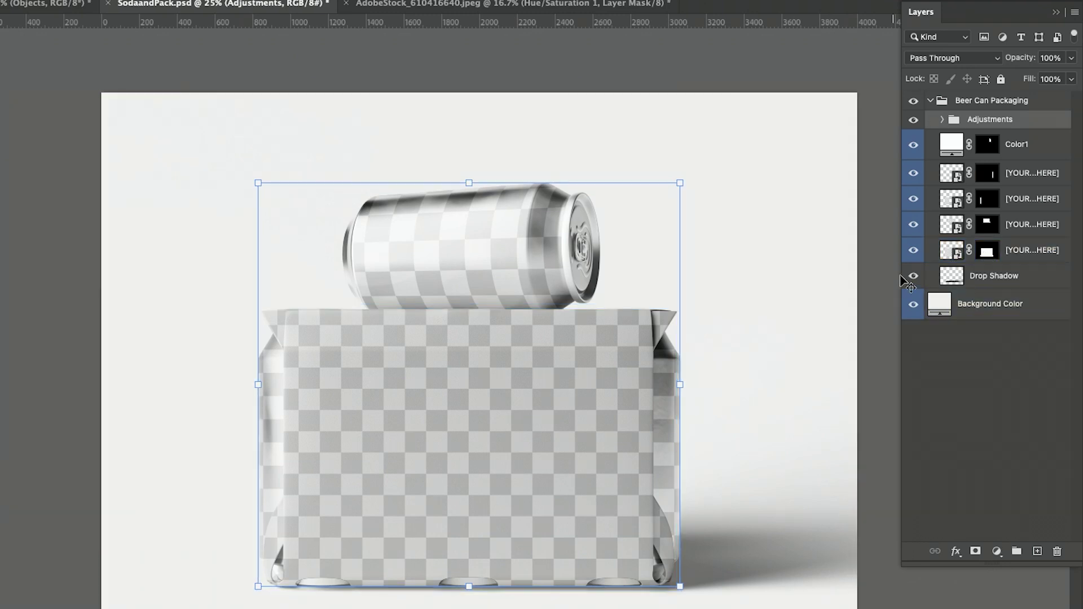
{"action": "double_click", "coordinate": [951, 250]}
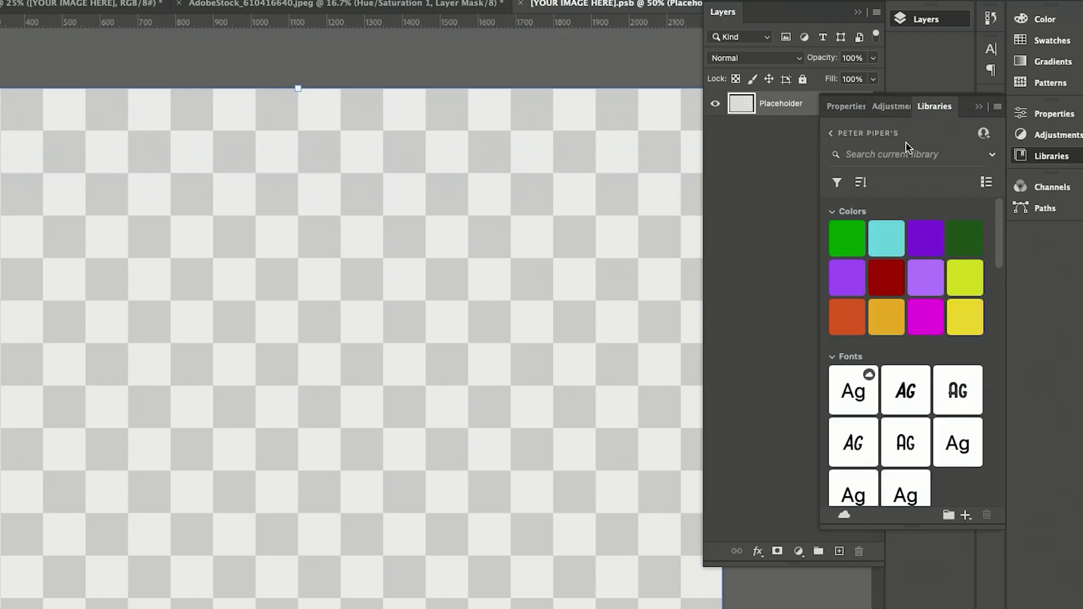
Draw a full-size rectangle filled with light purple b983ff
{"action": "mouse_move", "coordinate": [151, 115]}
{"action": "left_mouse_down"}
{"action": "mouse_move", "coordinate": [883, 561]}
{"action": "mouse_move", "coordinate": [878, 583]}
{"action": "left_mouse_up"}
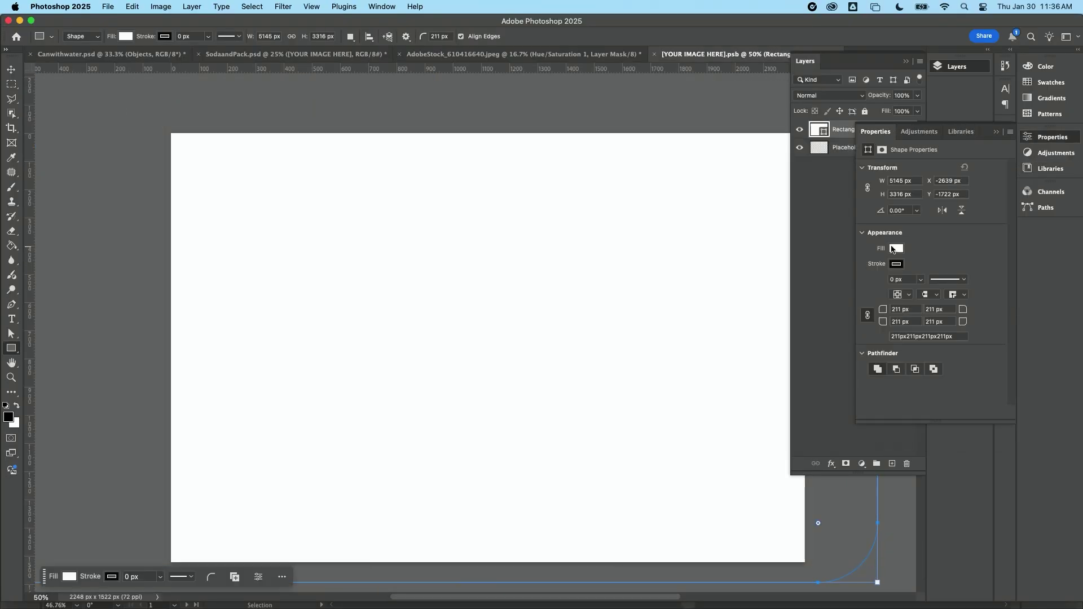
{"action": "left_click", "coordinate": [897, 248]}
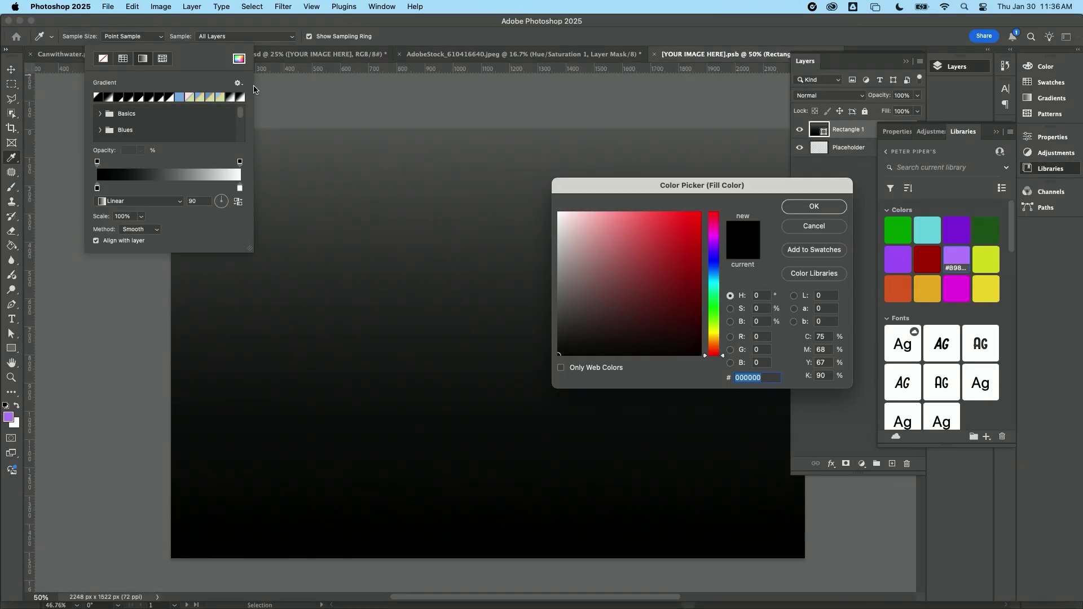
{"action": "left_click", "coordinate": [957, 258]}
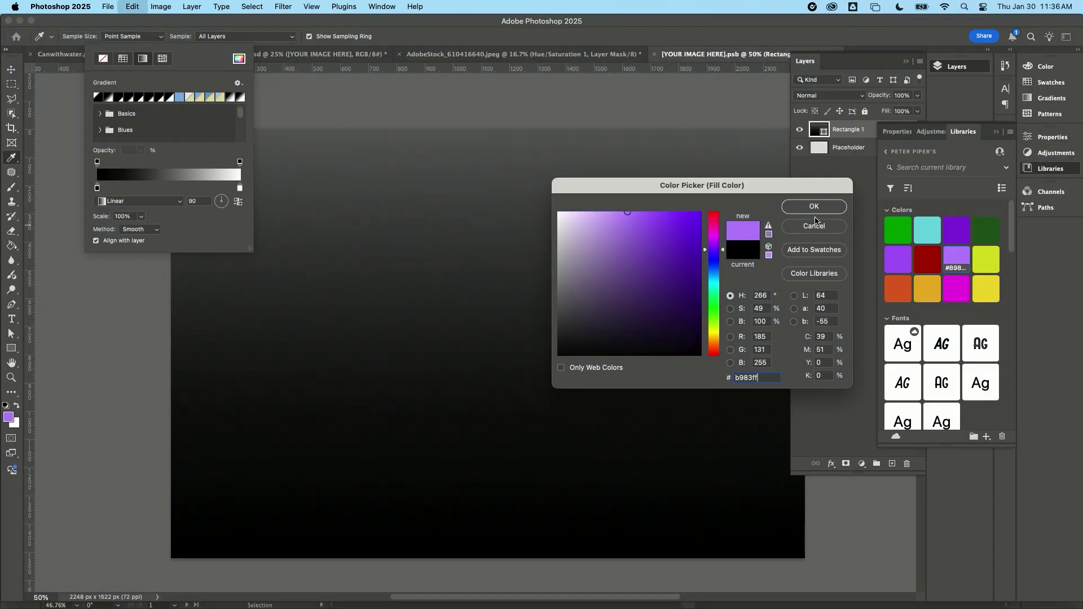
{"action": "left_click", "coordinate": [814, 206]}
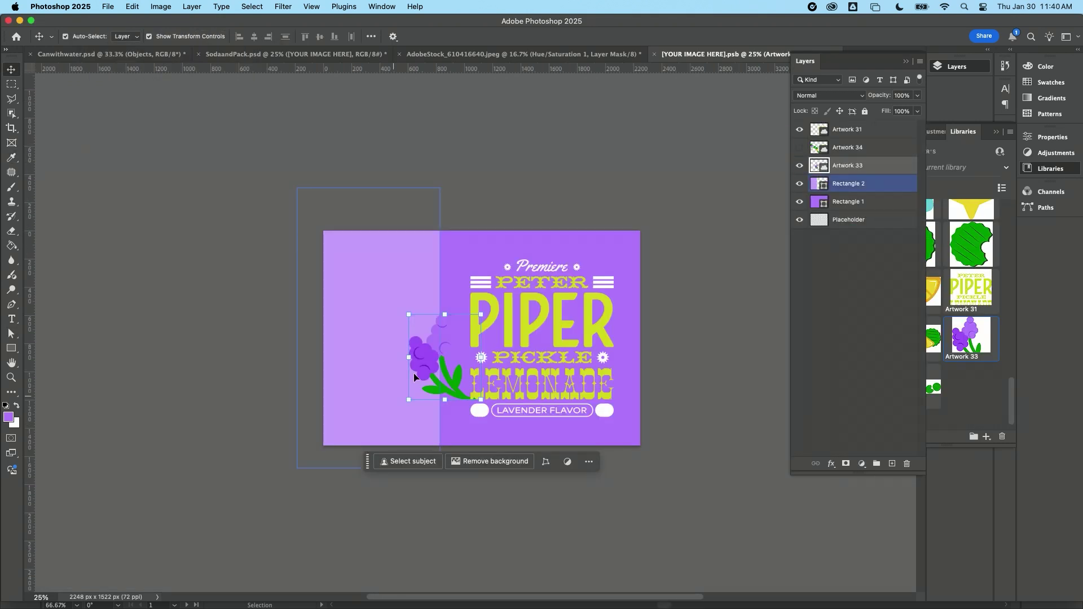
Position the lavender sprig on the left and place the Fresh! badge onto the label
{"action": "mouse_move", "coordinate": [390, 390]}
{"action": "left_mouse_down"}
{"action": "mouse_move", "coordinate": [354, 403]}
{"action": "mouse_move", "coordinate": [384, 397]}
{"action": "left_mouse_up"}
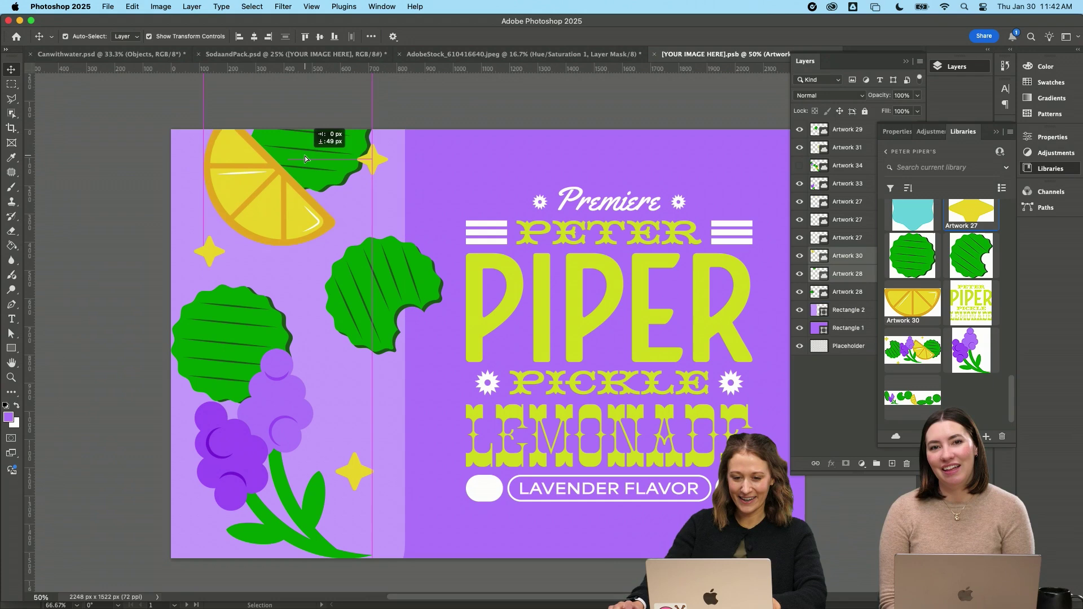
{"action": "left_click_drag", "start_coordinate": [305, 158], "coordinate": [289, 159]}
{"action": "left_click", "coordinate": [849, 310]}
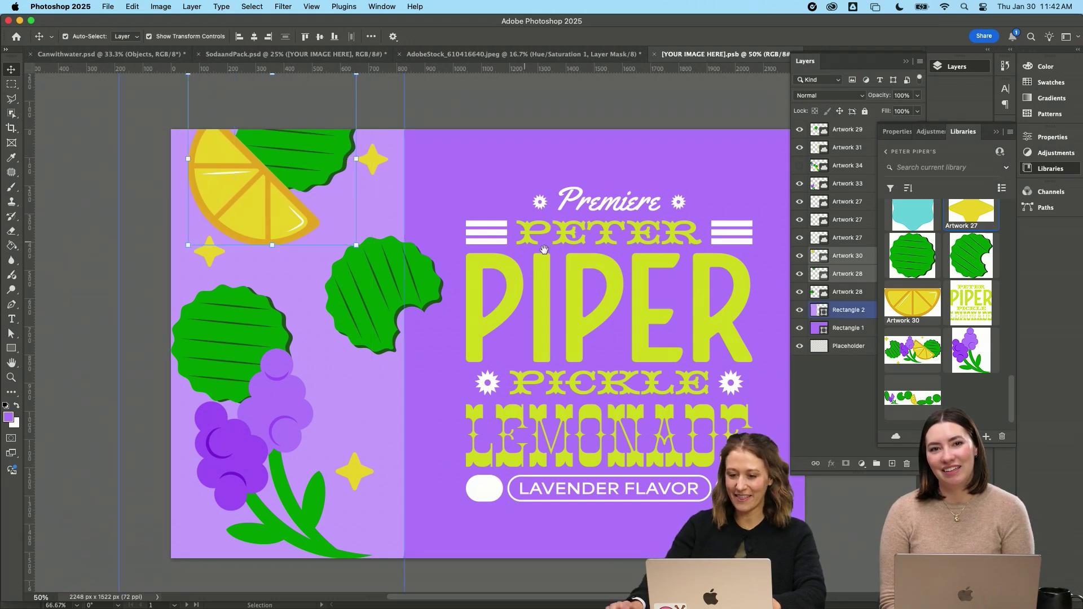
{"action": "scroll", "coordinate": [876, 278], "scroll_direction": "right", "scroll_amount": 5}
{"action": "scroll", "coordinate": [914, 276], "scroll_direction": "down", "scroll_amount": 10}
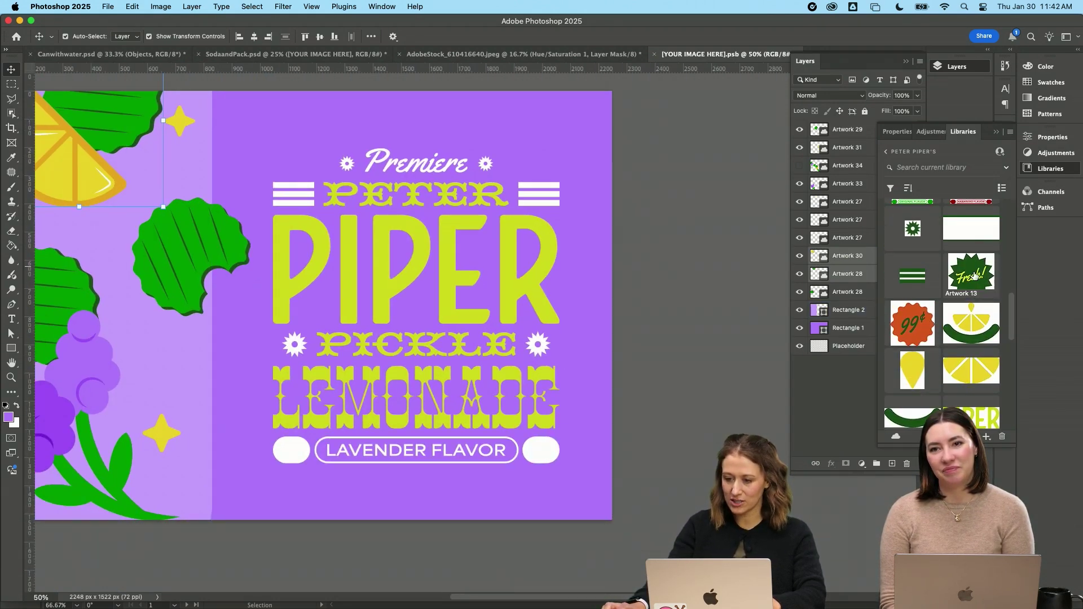
{"action": "left_click_drag", "start_coordinate": [975, 276], "coordinate": [561, 111]}
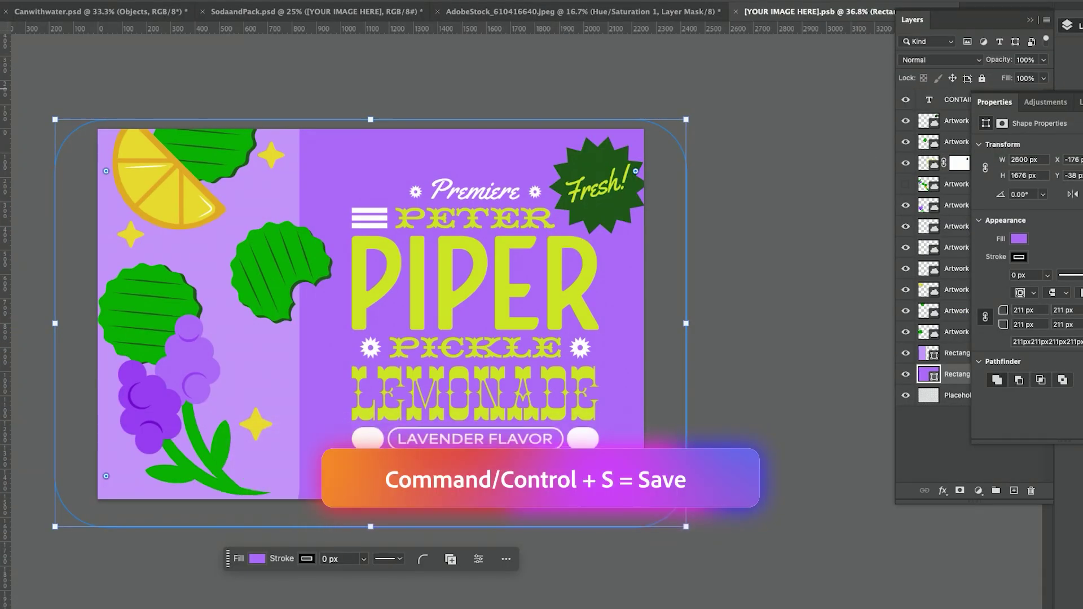
Return to the six-pack mockup and open the can label's smart object
{"action": "left_click", "coordinate": [1079, 27]}
{"action": "left_click", "coordinate": [1035, 21]}
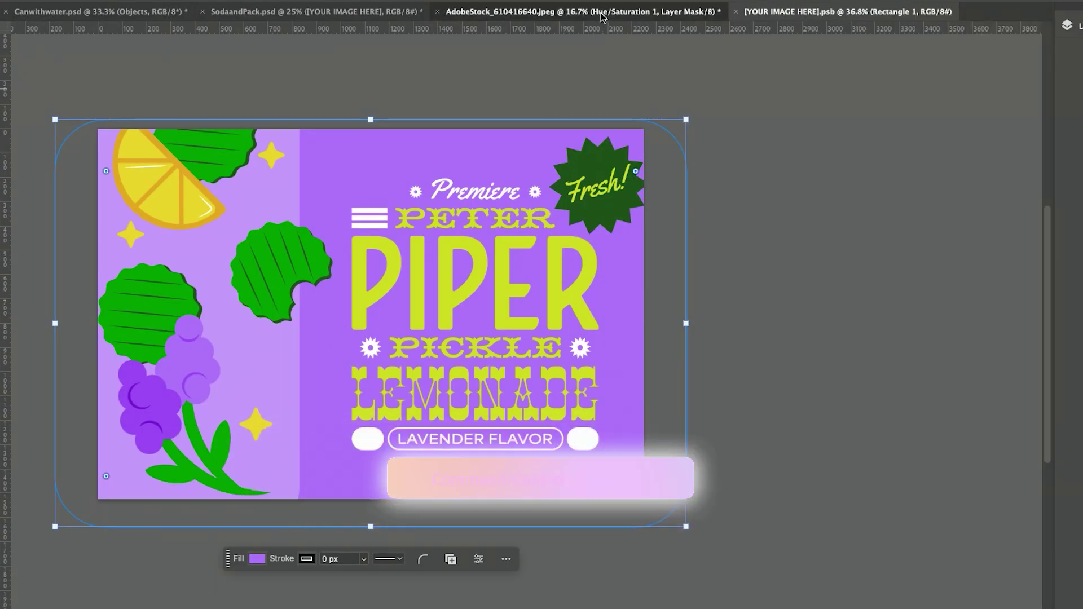
{"action": "left_click", "coordinate": [581, 11]}
{"action": "left_click", "coordinate": [229, 17]}
{"action": "left_click", "coordinate": [761, 242]}
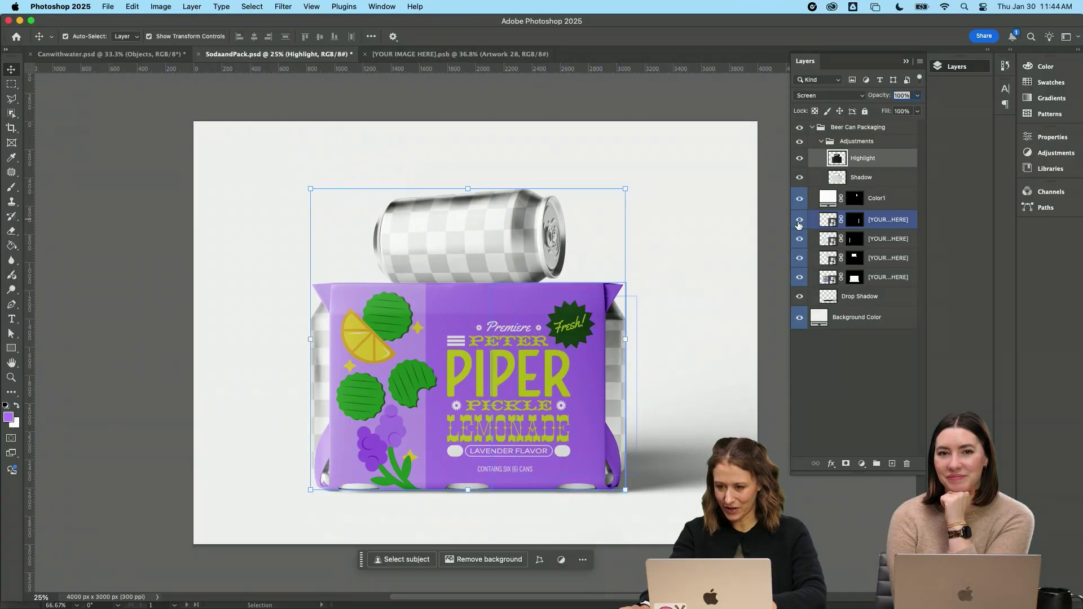
{"action": "left_click", "coordinate": [829, 260]}
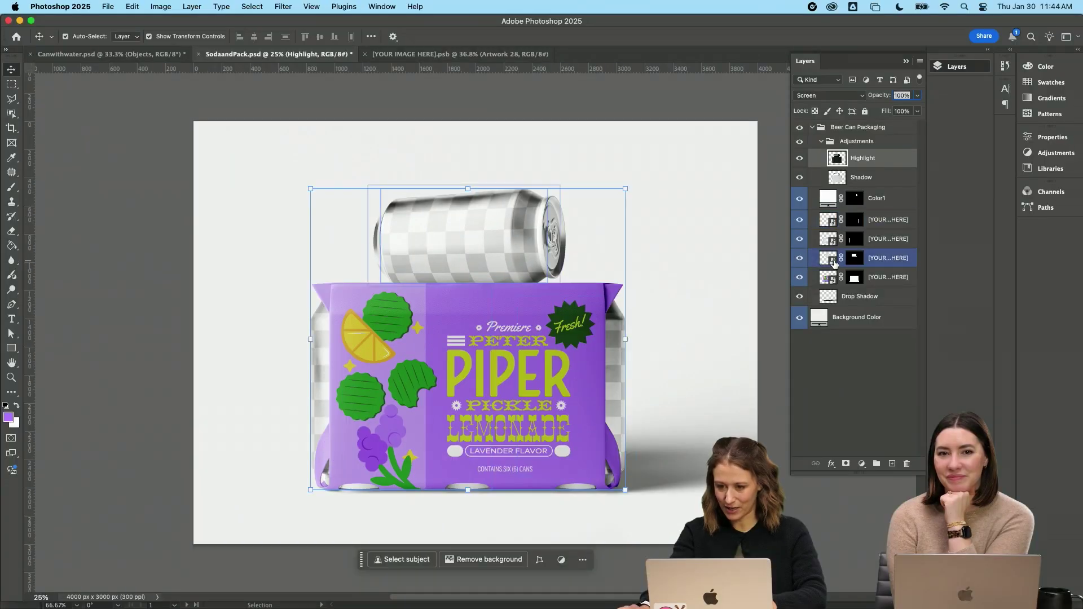
{"action": "double_click", "coordinate": [833, 259]}
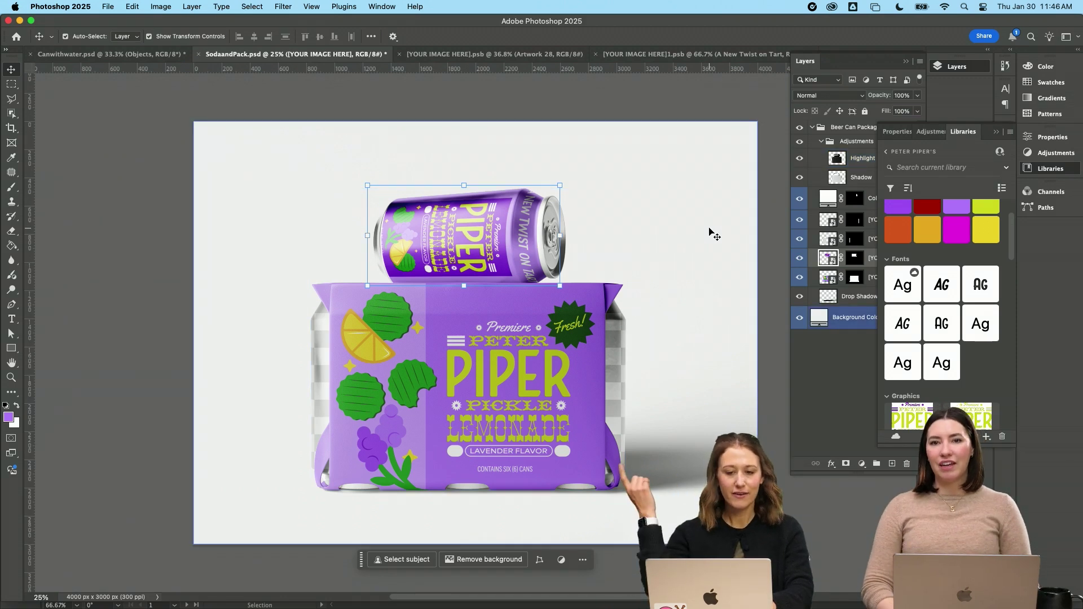
Reopen the can label's contents and save it so the mockup updates
{"action": "left_click", "coordinate": [706, 54]}
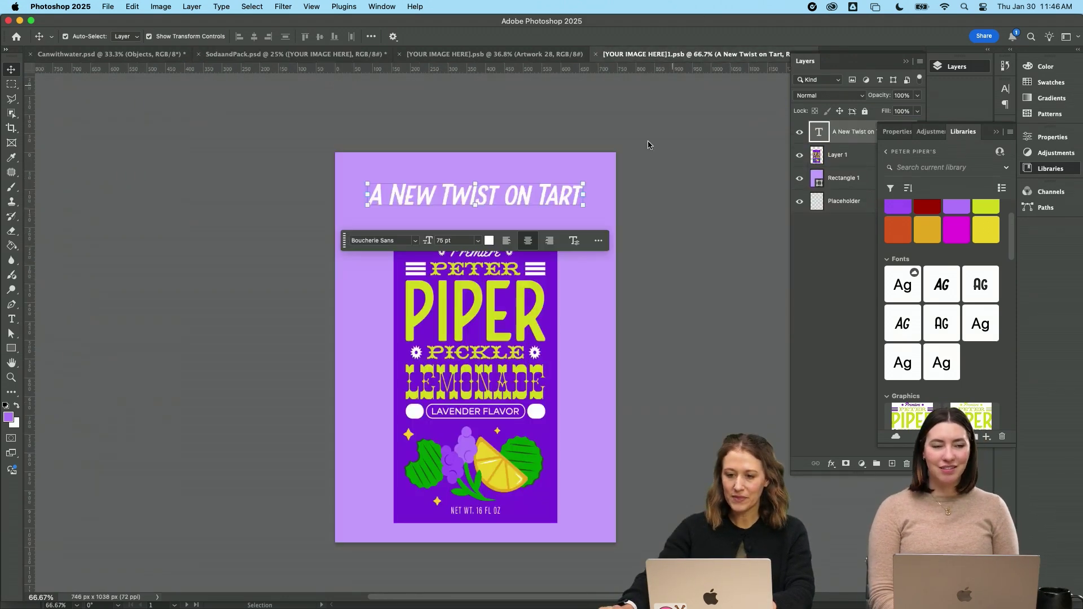
{"action": "left_click", "coordinate": [280, 55]}
{"action": "double_click", "coordinate": [834, 254]}
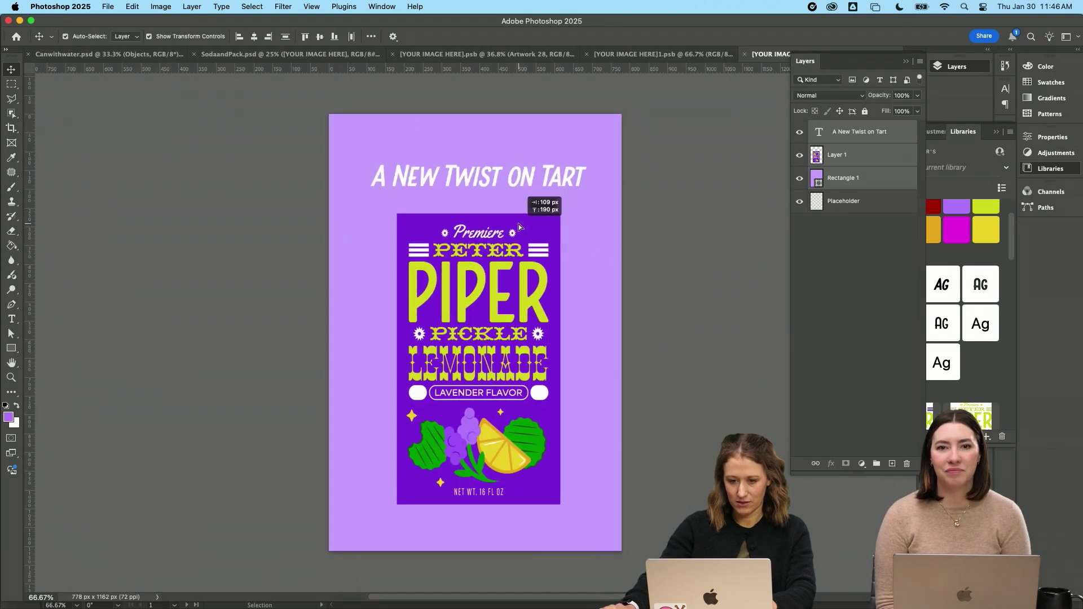
{"action": "key", "text": "super+s"}
{"action": "left_click", "coordinate": [281, 54]}
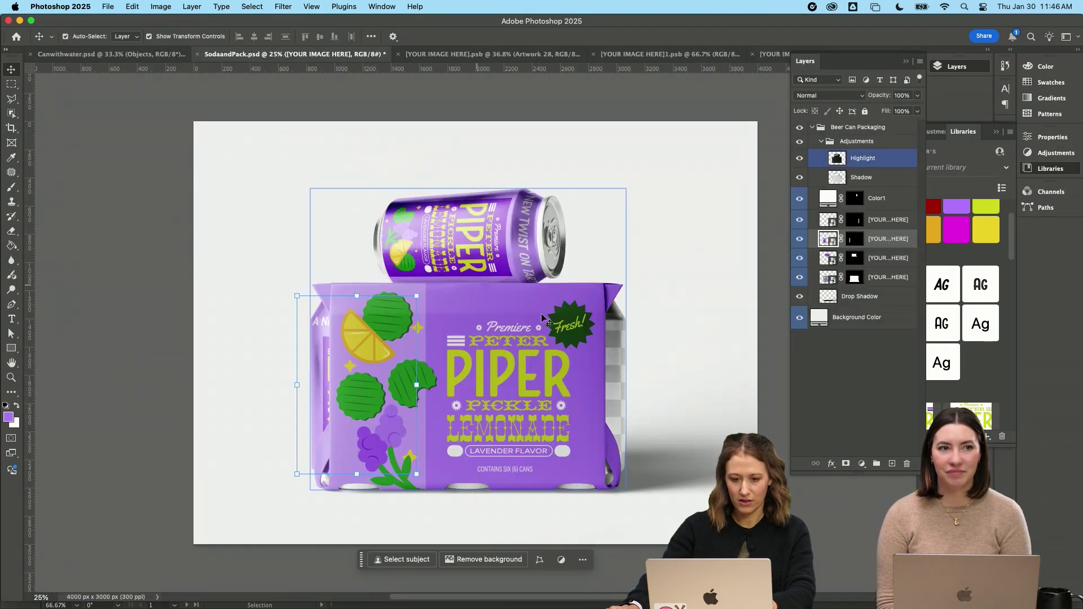
Change the can label's background fill to the sampled dark purple, save and close it
{"action": "double_click", "coordinate": [829, 237]}
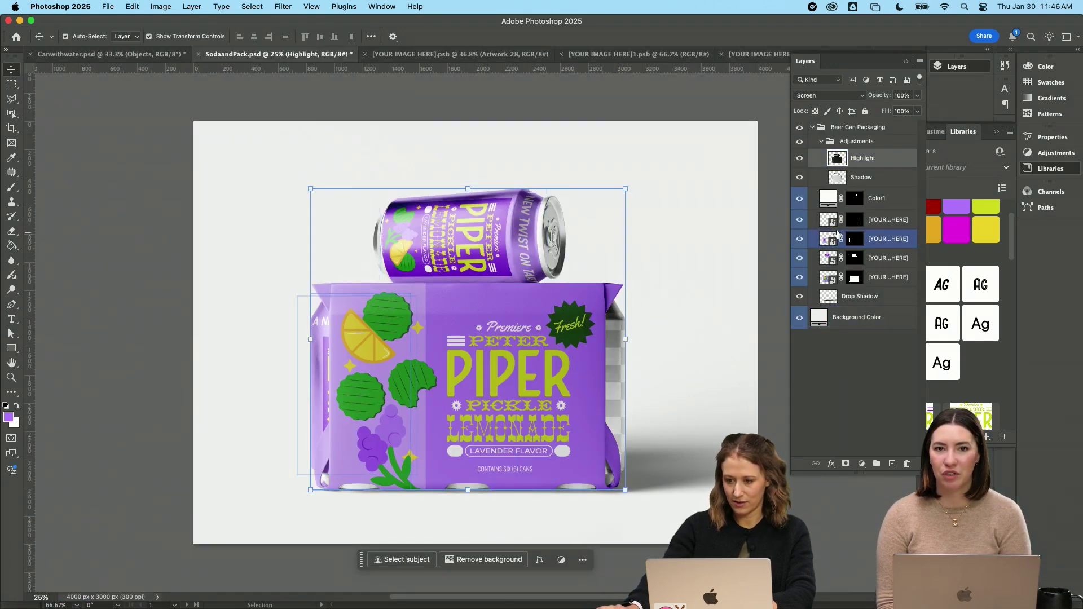
{"action": "double_click", "coordinate": [817, 177]}
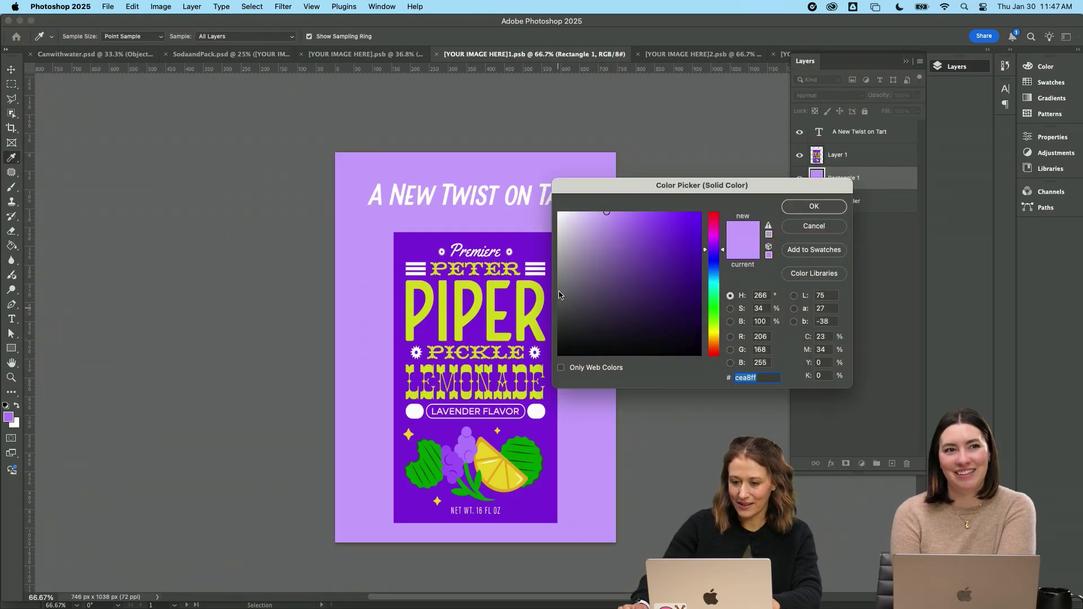
{"action": "left_click", "coordinate": [545, 243]}
{"action": "left_click", "coordinate": [814, 206]}
{"action": "key", "text": "super+s"}
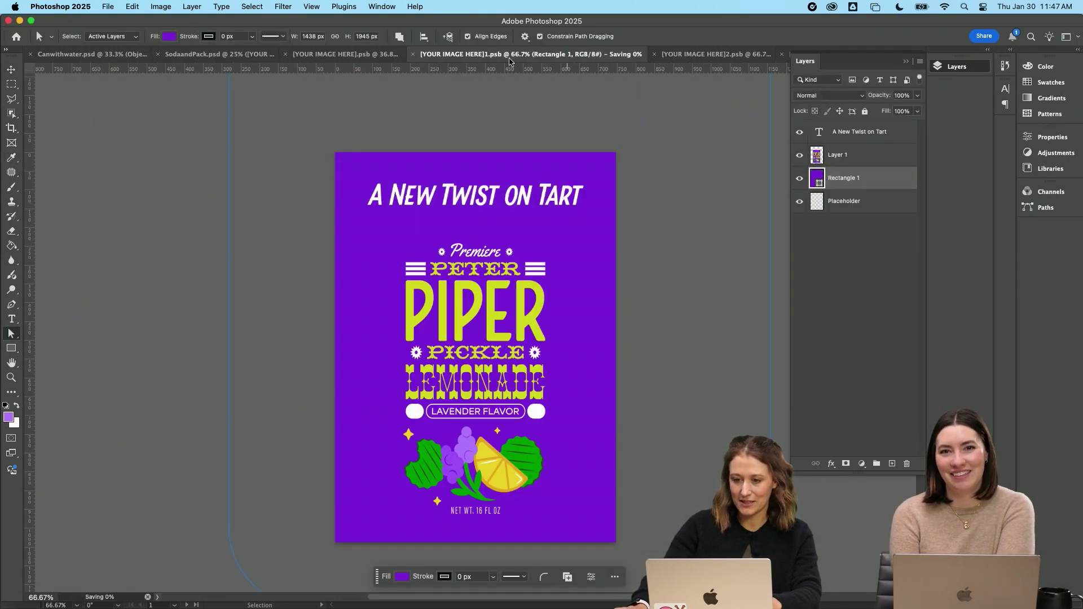
{"action": "left_click", "coordinate": [437, 54]}
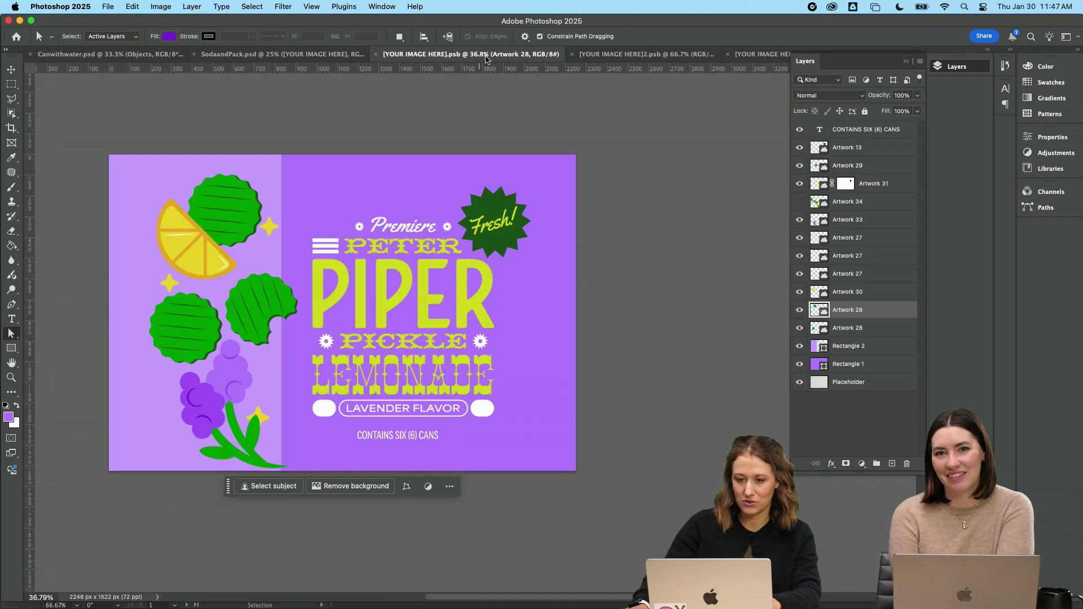
Sample the same dark purple for the second poster label's background fill
{"action": "left_click", "coordinate": [576, 56]}
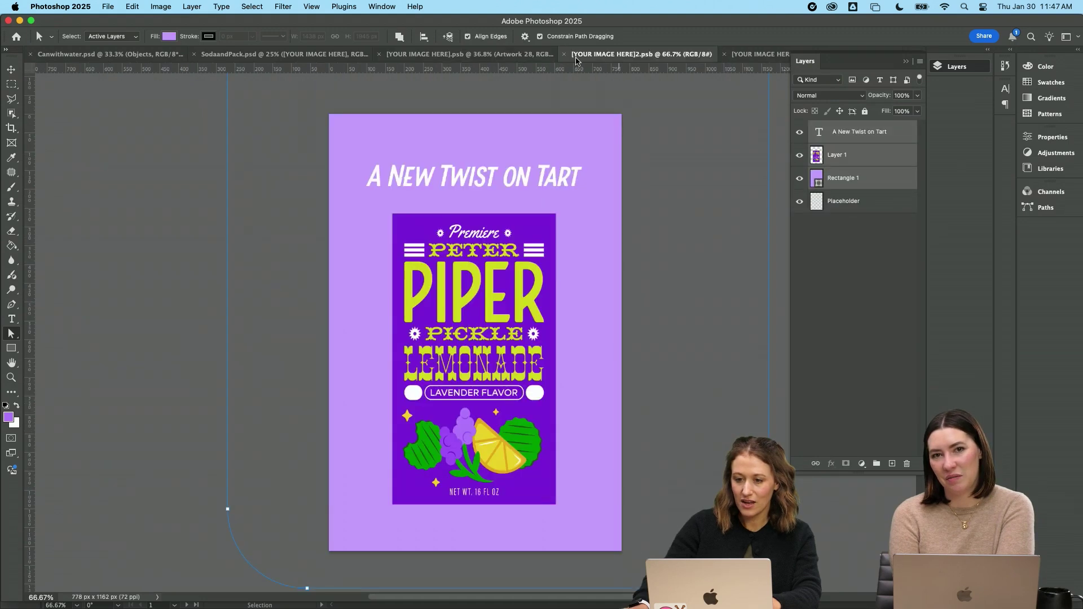
{"action": "double_click", "coordinate": [816, 179]}
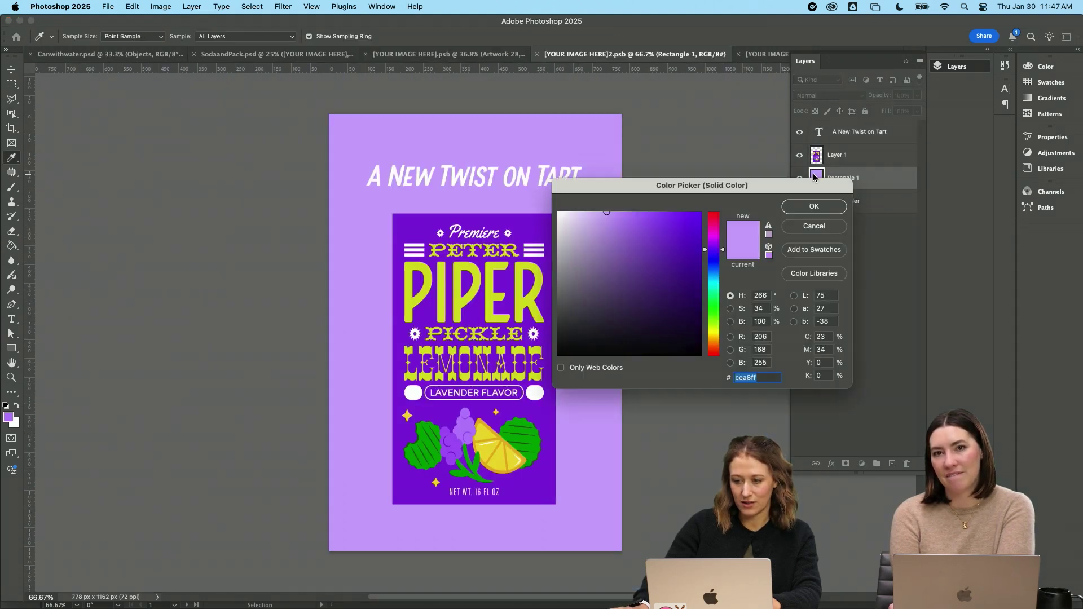
{"action": "left_click", "coordinate": [526, 218]}
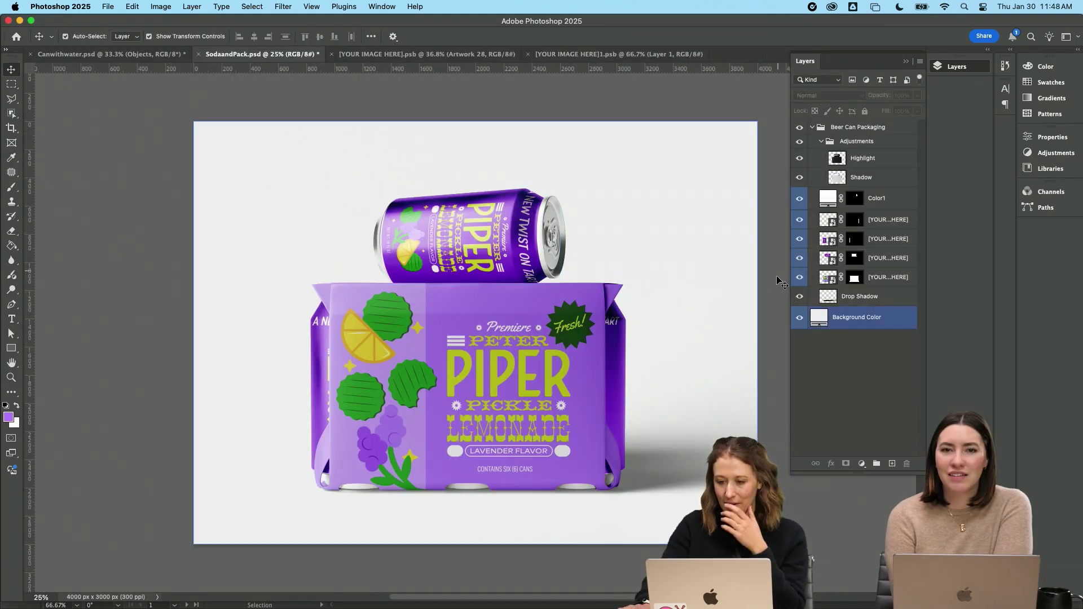
Set the Background Color fill layer to the lemon slice's yellow
{"action": "double_click", "coordinate": [816, 322]}
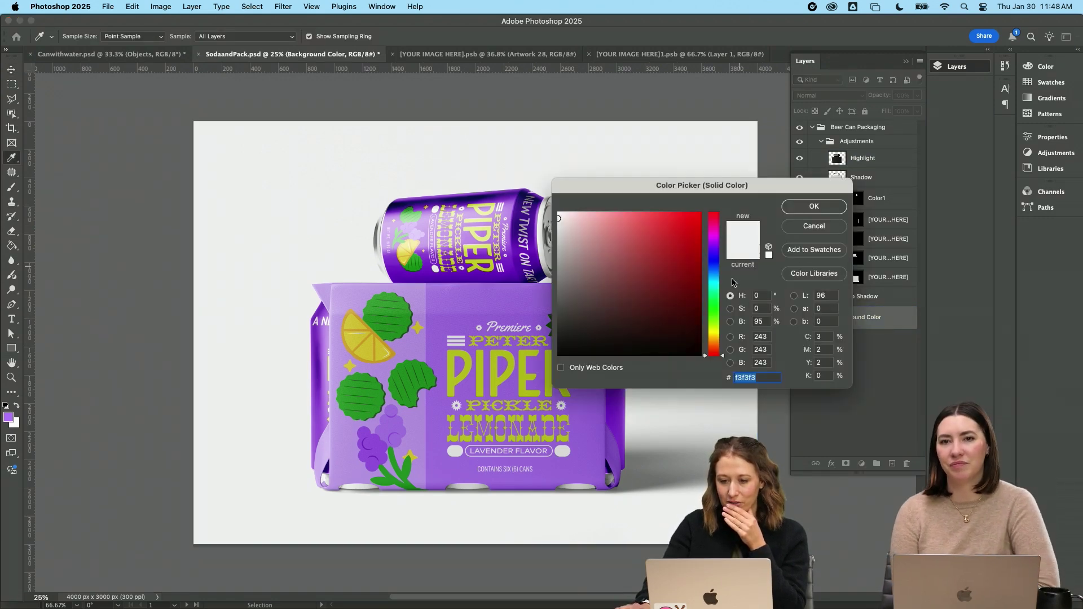
{"action": "left_click", "coordinate": [366, 355]}
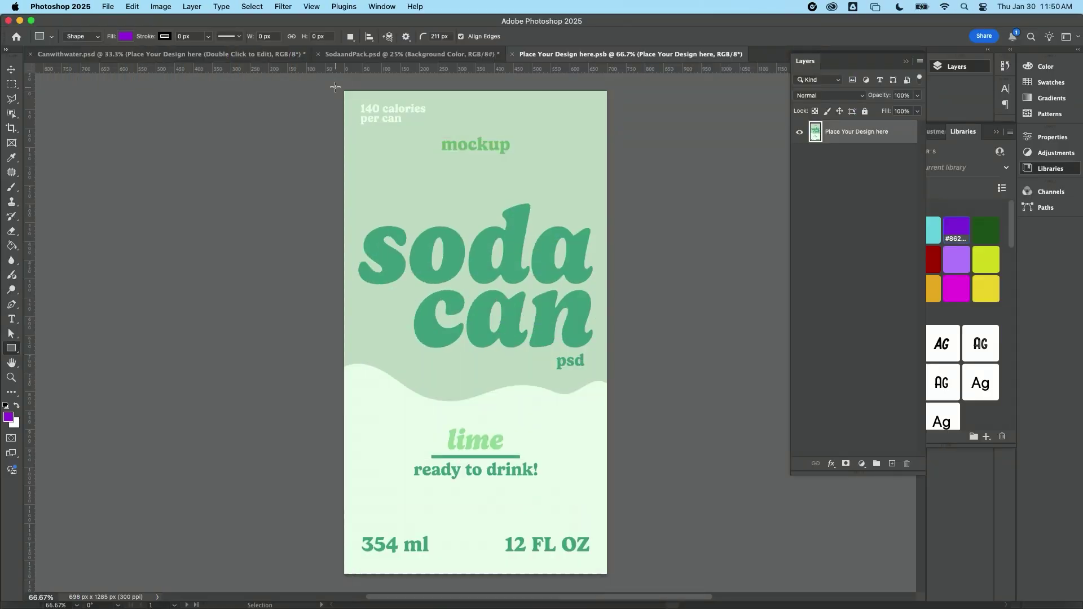
Fill the can's design area with a purple rectangle and bring in the PIPER label from Illustrator
{"action": "left_click_drag", "start_coordinate": [336, 90], "coordinate": [559, 483]}
{"action": "key", "text": "v"}
{"action": "left_click_drag", "start_coordinate": [403, 267], "coordinate": [489, 376]}
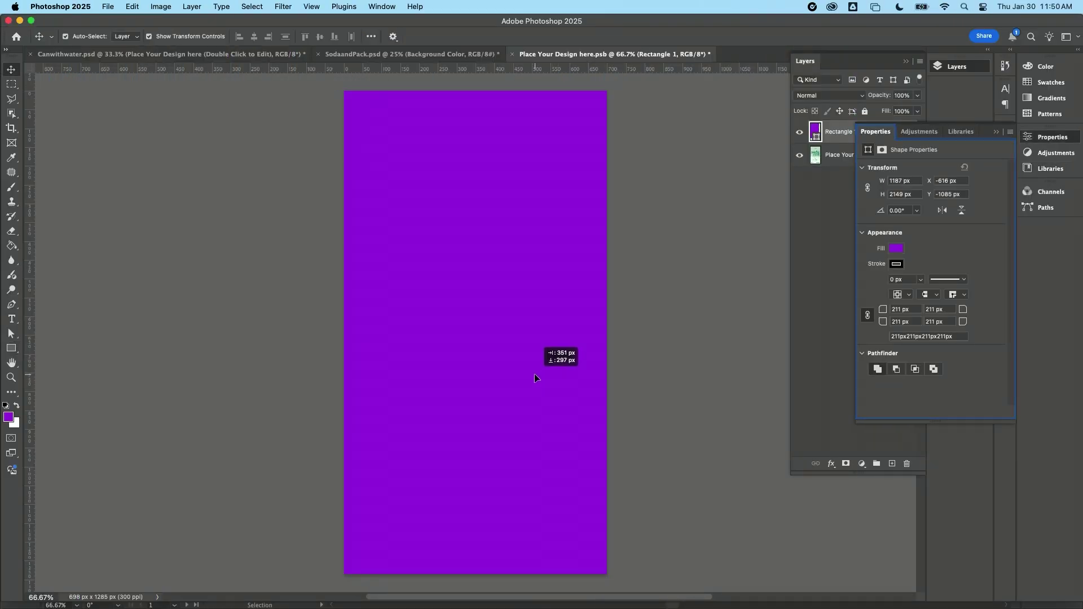
{"action": "left_click", "coordinate": [546, 586]}
{"action": "left_click_drag", "start_coordinate": [660, 253], "coordinate": [911, 441]}
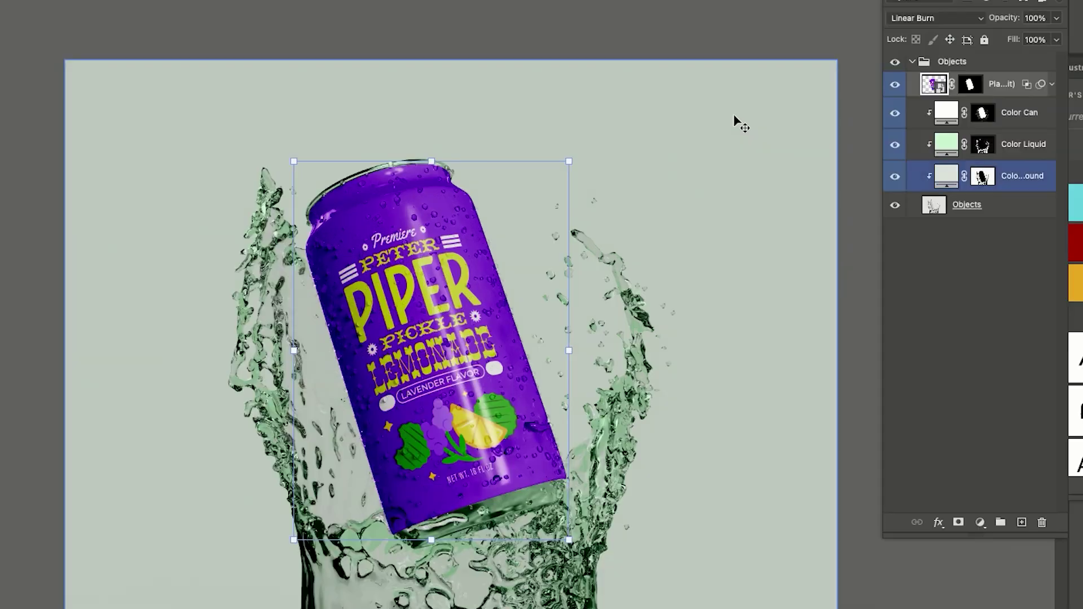
Recolour the Color Liquid fill layer to a purple-lavender shade, then select the background colour layer
{"action": "left_click", "coordinate": [855, 186]}
{"action": "double_click", "coordinate": [948, 144]}
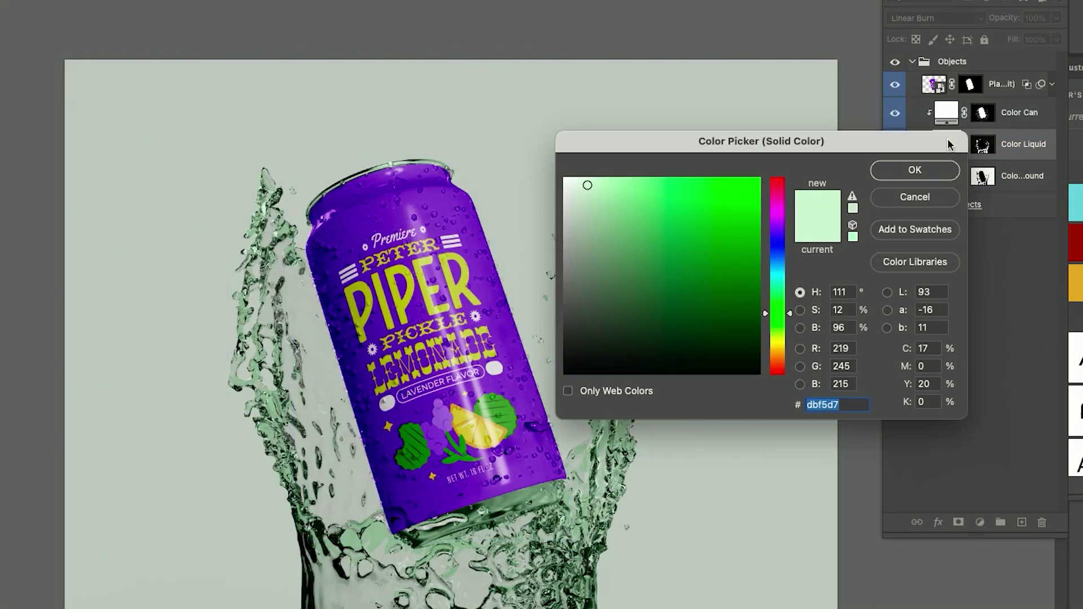
{"action": "key", "text": "super+v"}
{"action": "left_click", "coordinate": [605, 178]}
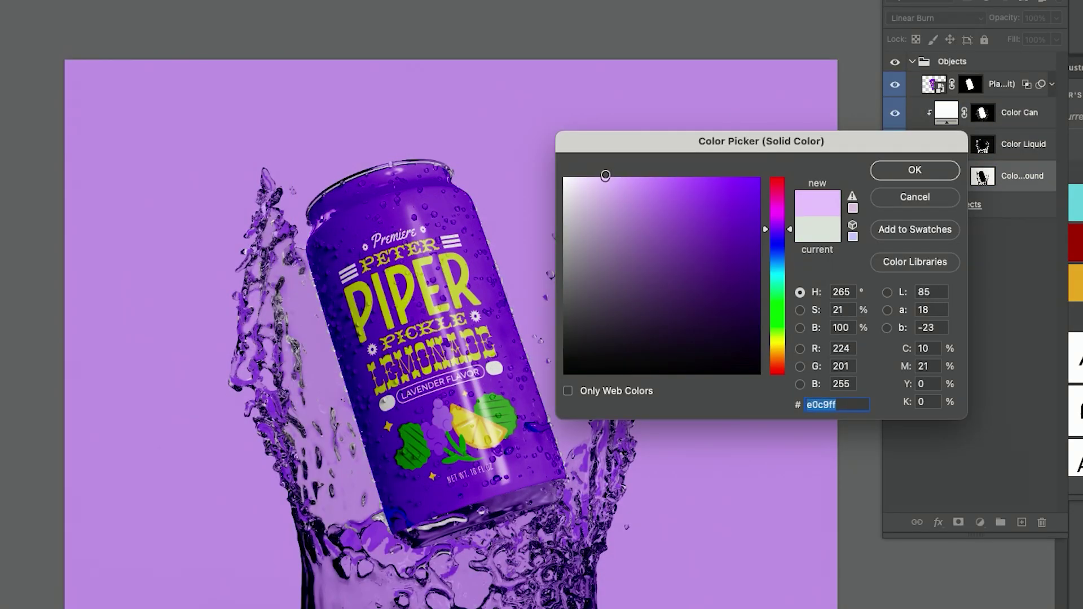
{"action": "left_click", "coordinate": [590, 174]}
{"action": "key", "text": "Return"}
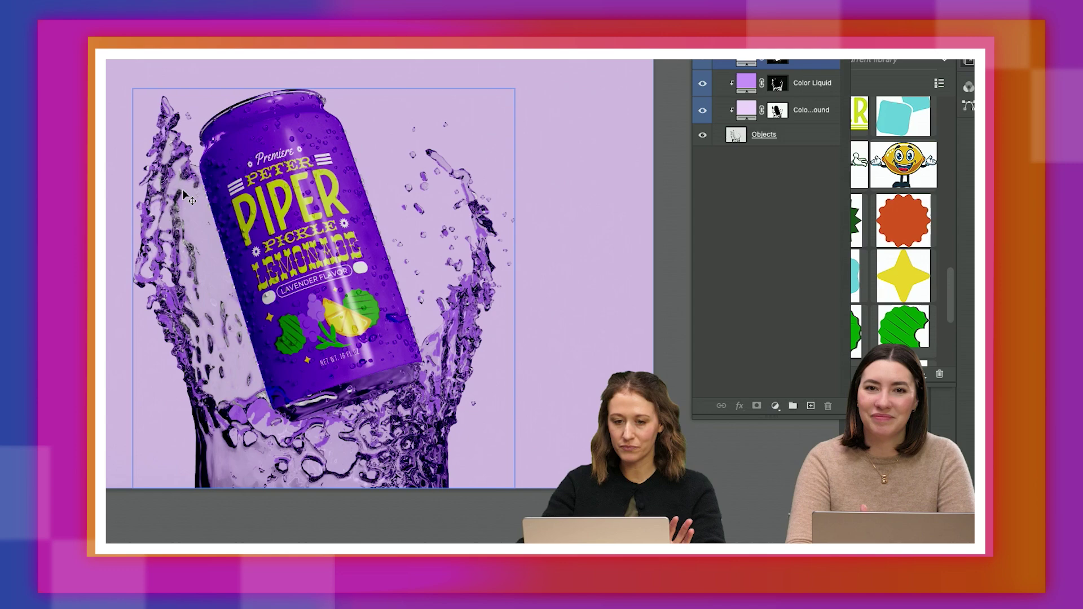
{"action": "left_click", "coordinate": [107, 226]}
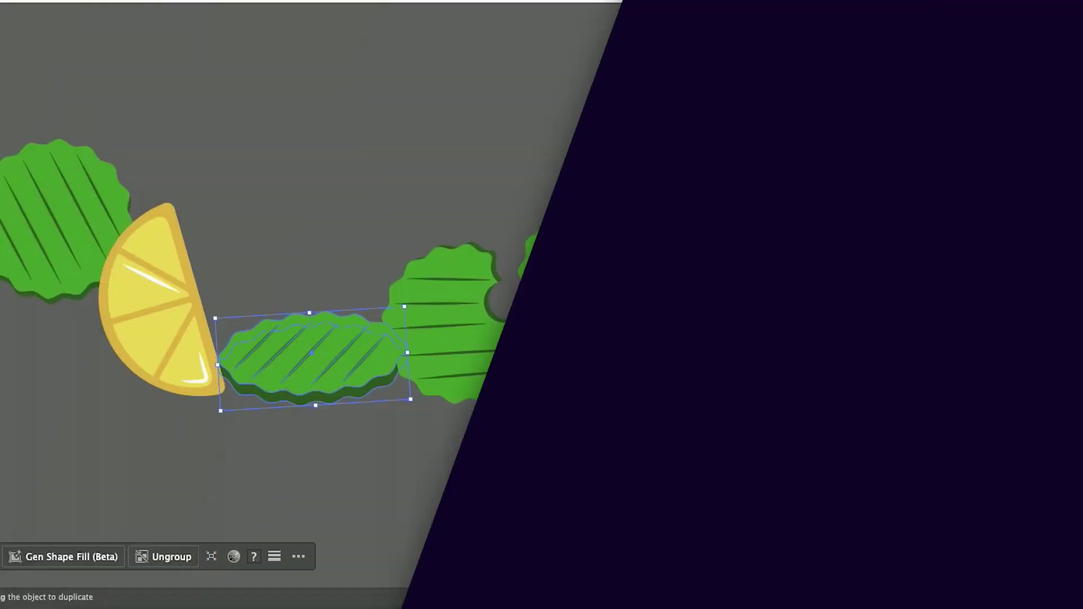